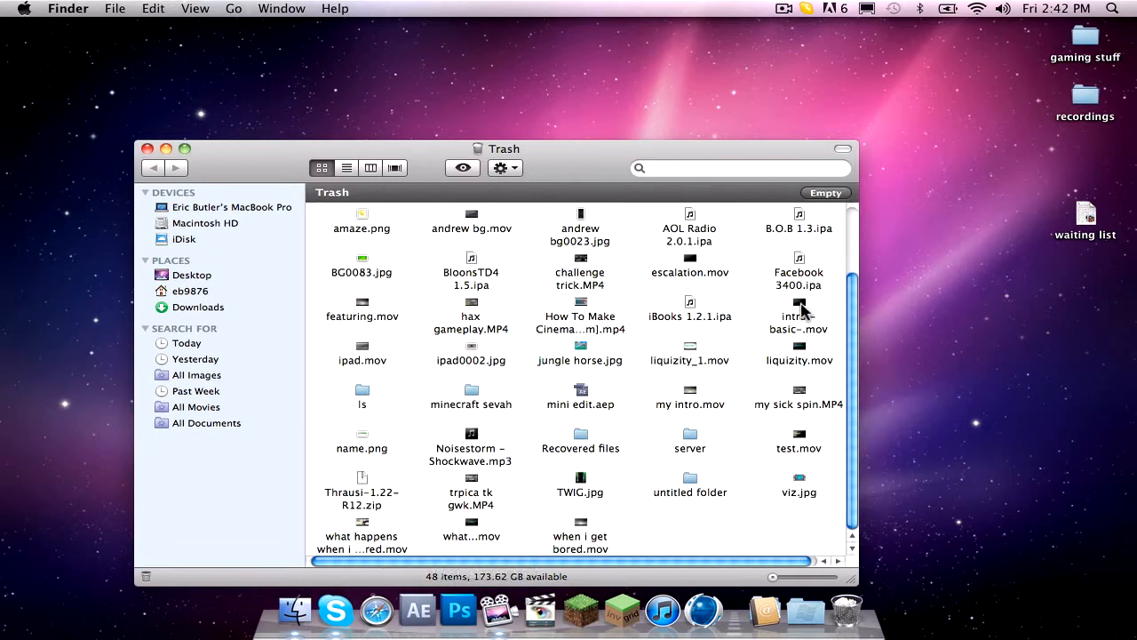
- Take intro -basic-.mov out of the Trash and play it in QuickTime Player, quitting the player when it ends
drag(800, 308, 977, 348)
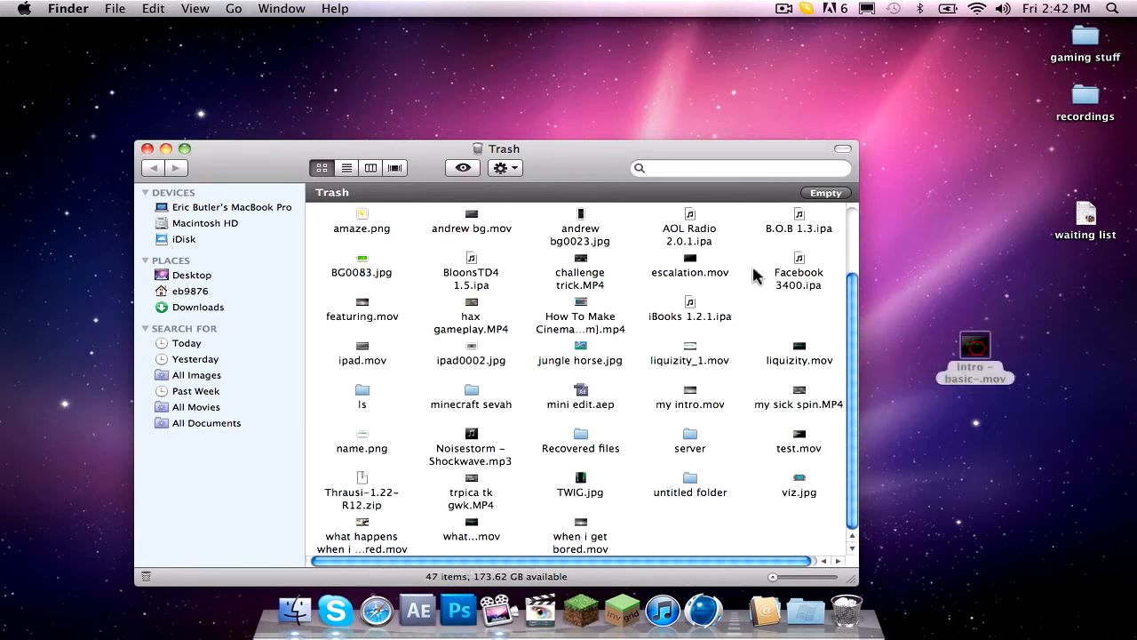
click(147, 148)
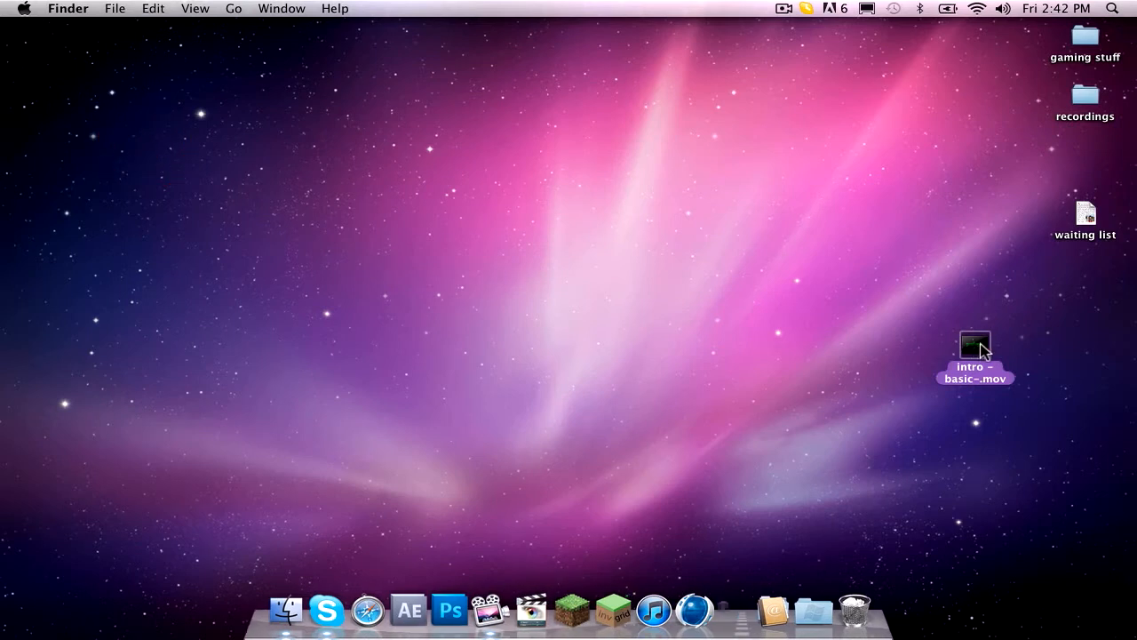
double_click(977, 351)
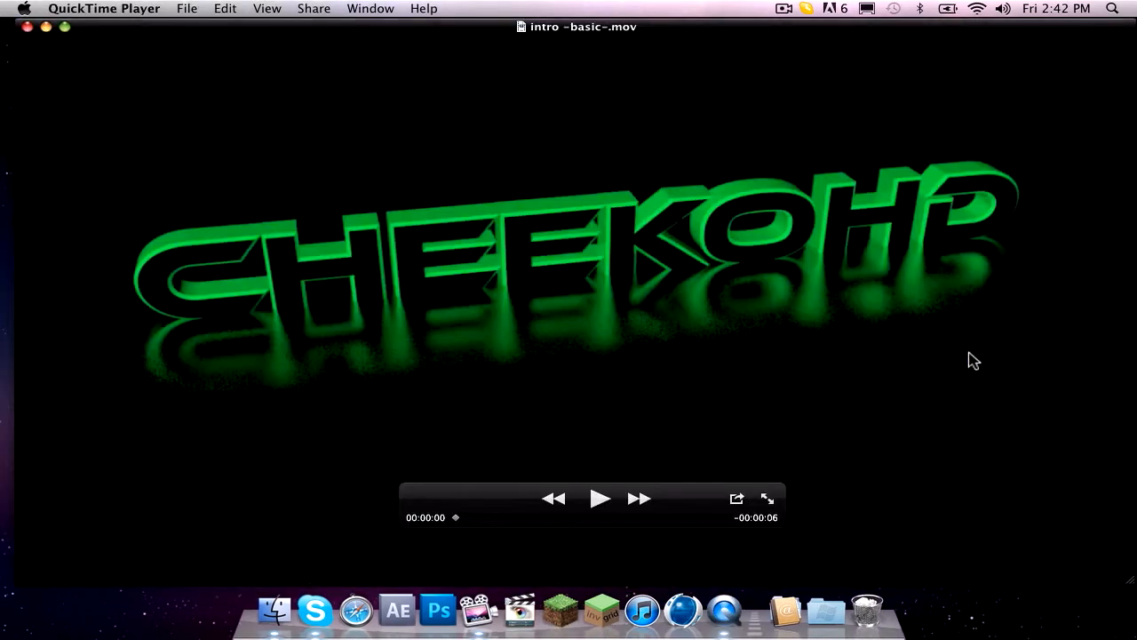
click(598, 500)
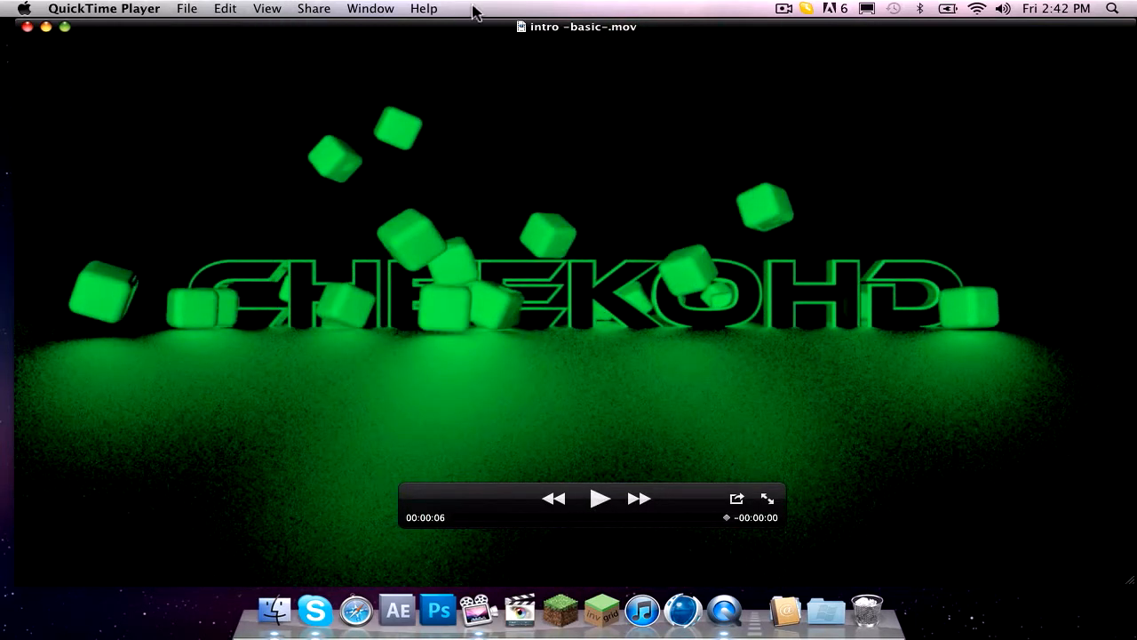
click(82, 7)
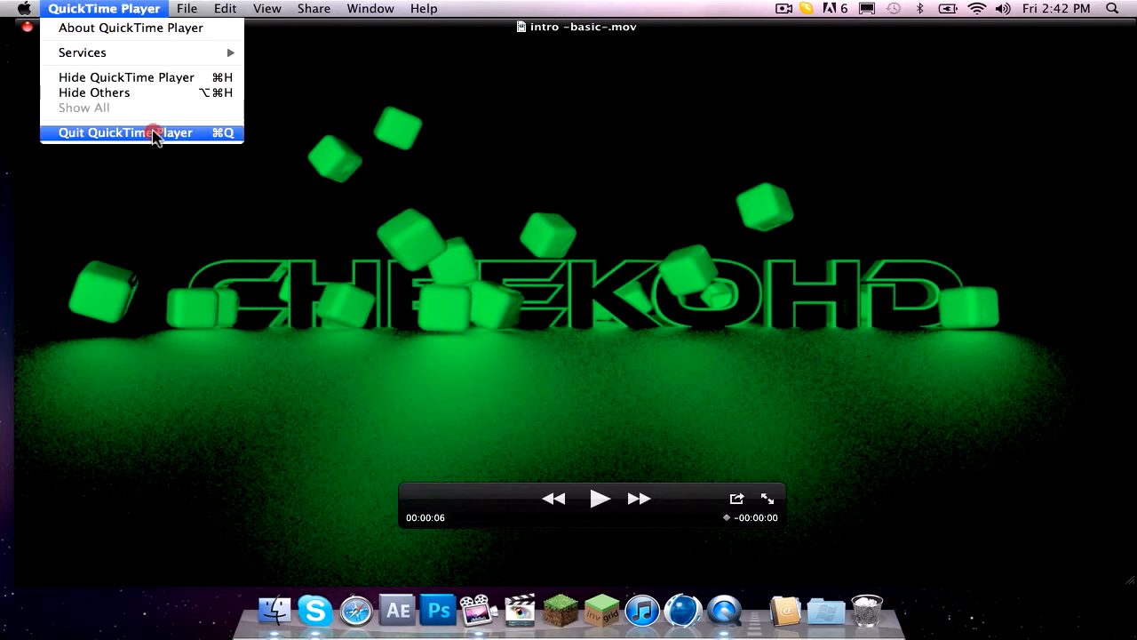
click(156, 132)
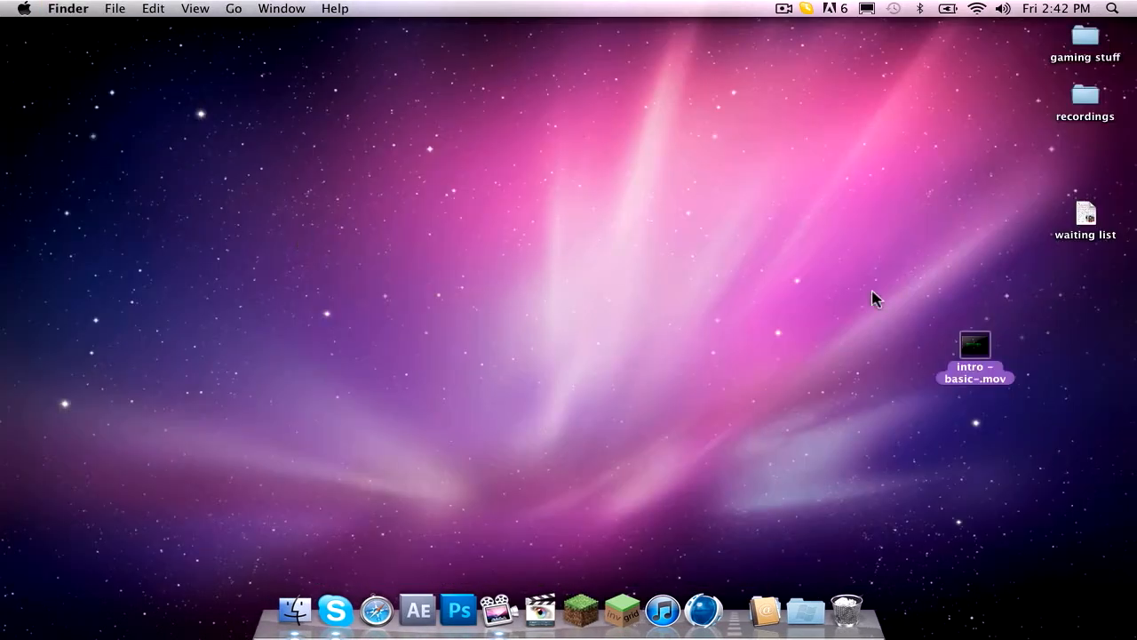
- Move intro -basic-.mov from the desktop back to the Trash and mute the system sound
drag(980, 342, 845, 526)
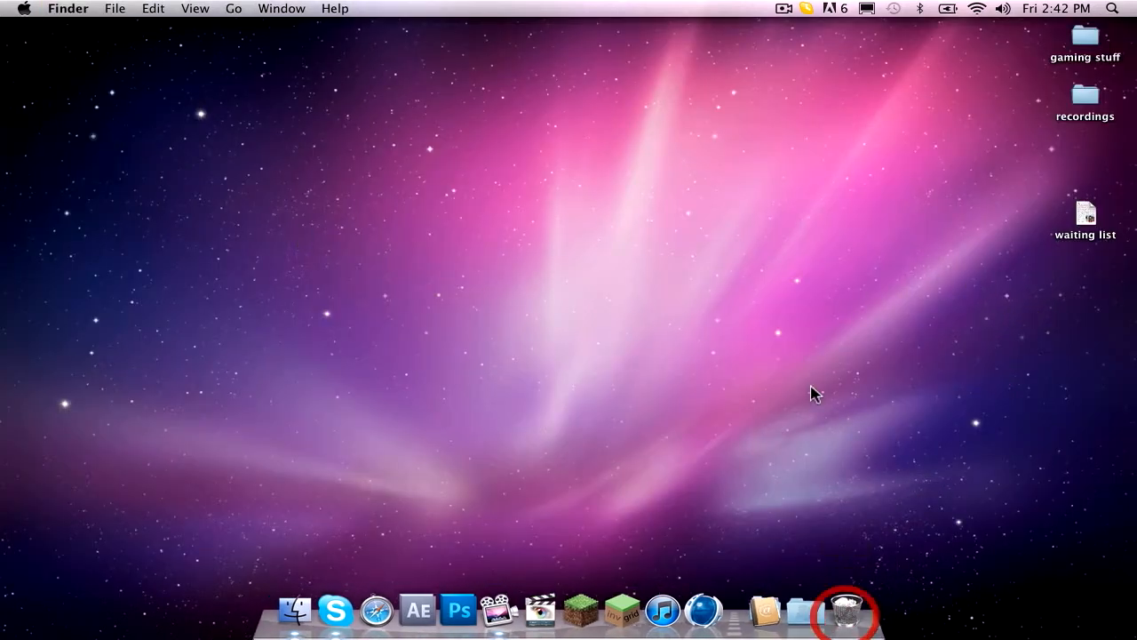
click(811, 389)
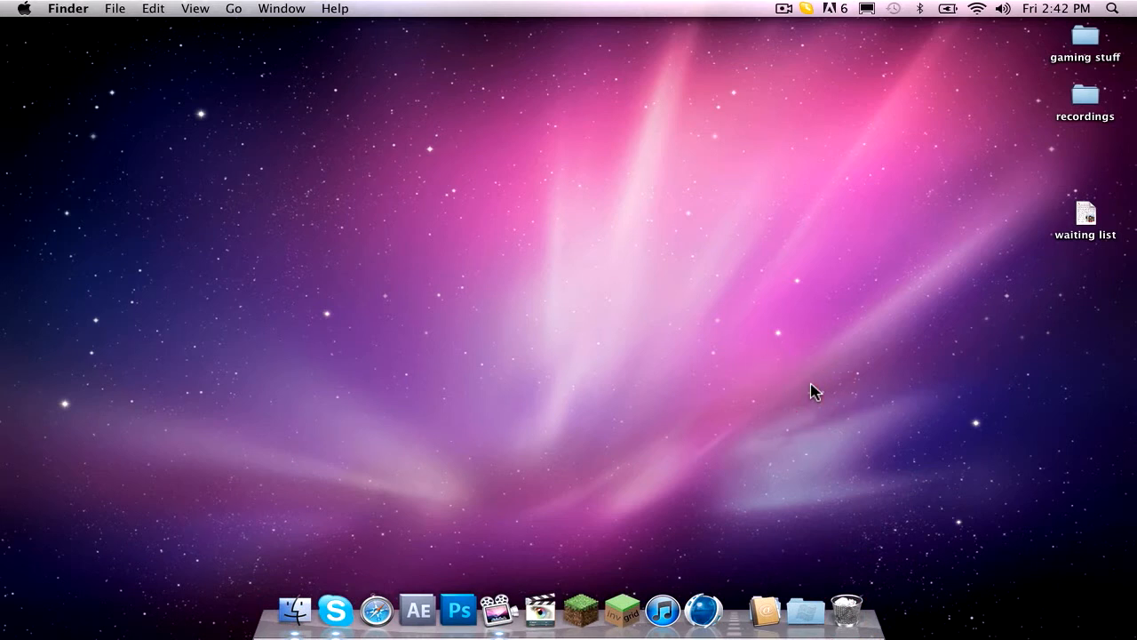
key(XF86AudioMute)
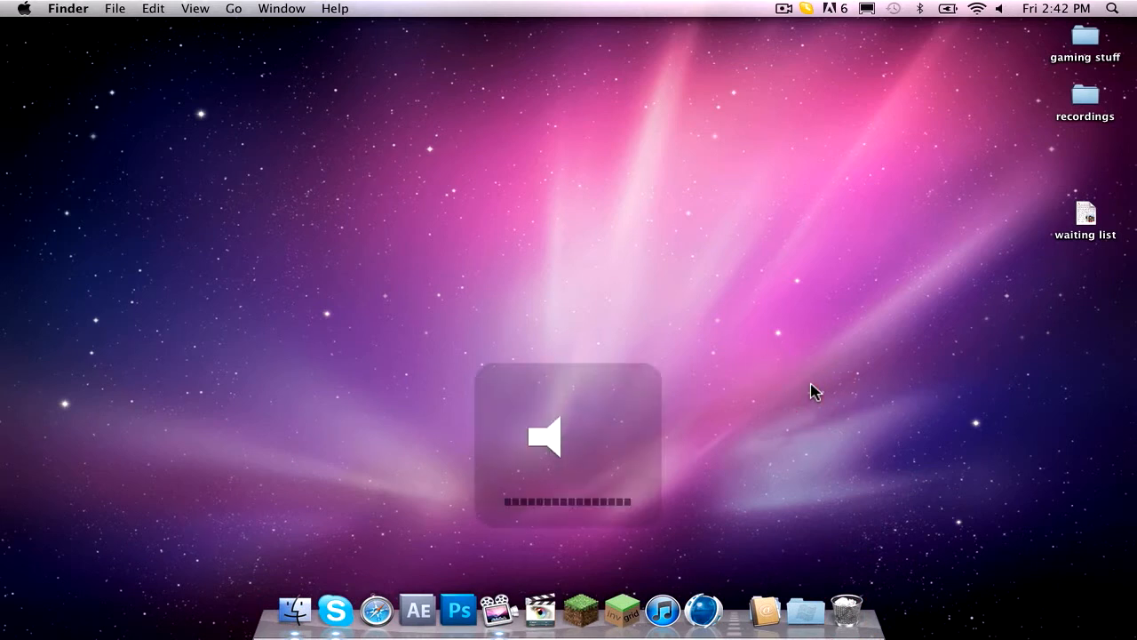
- Switch to CINEMA 4D and add a MoText object to the empty scene
click(698, 608)
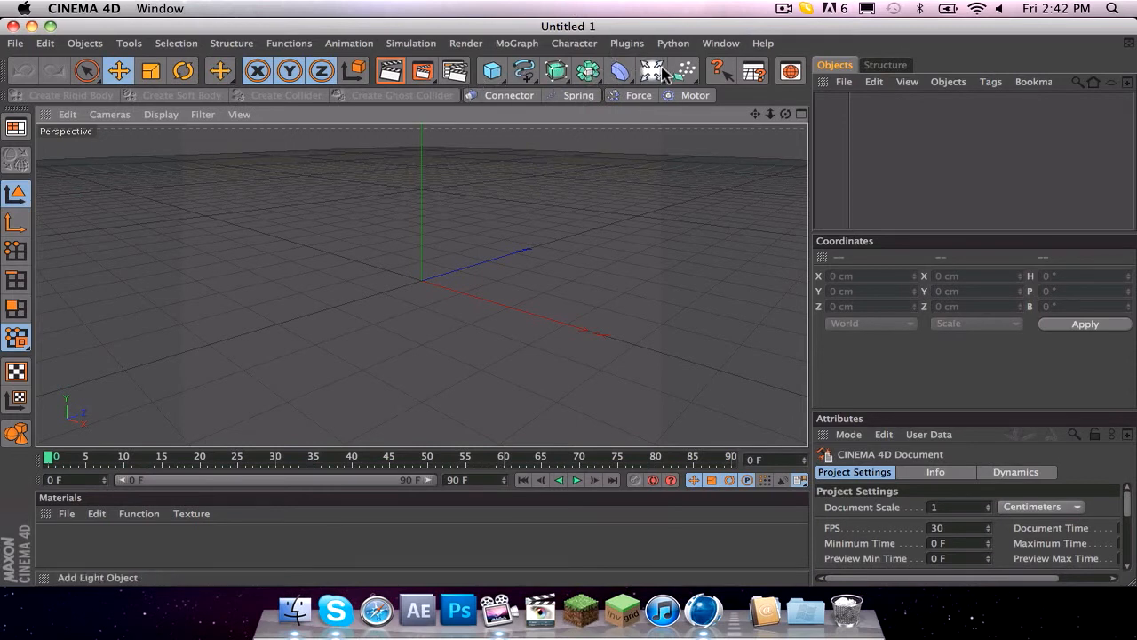
click(517, 43)
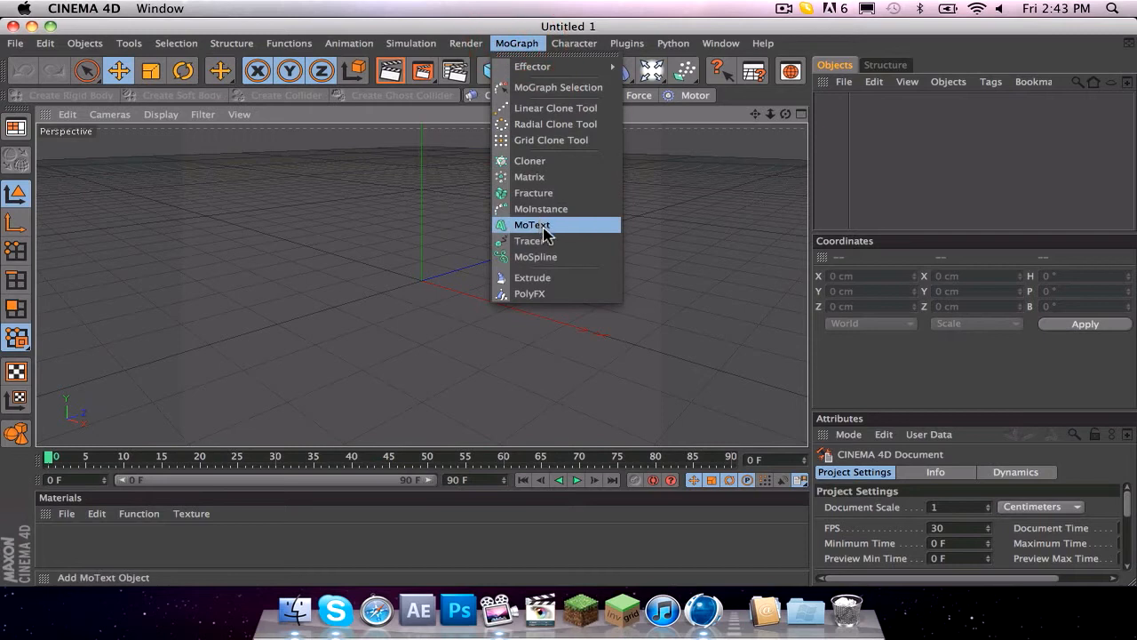
click(690, 279)
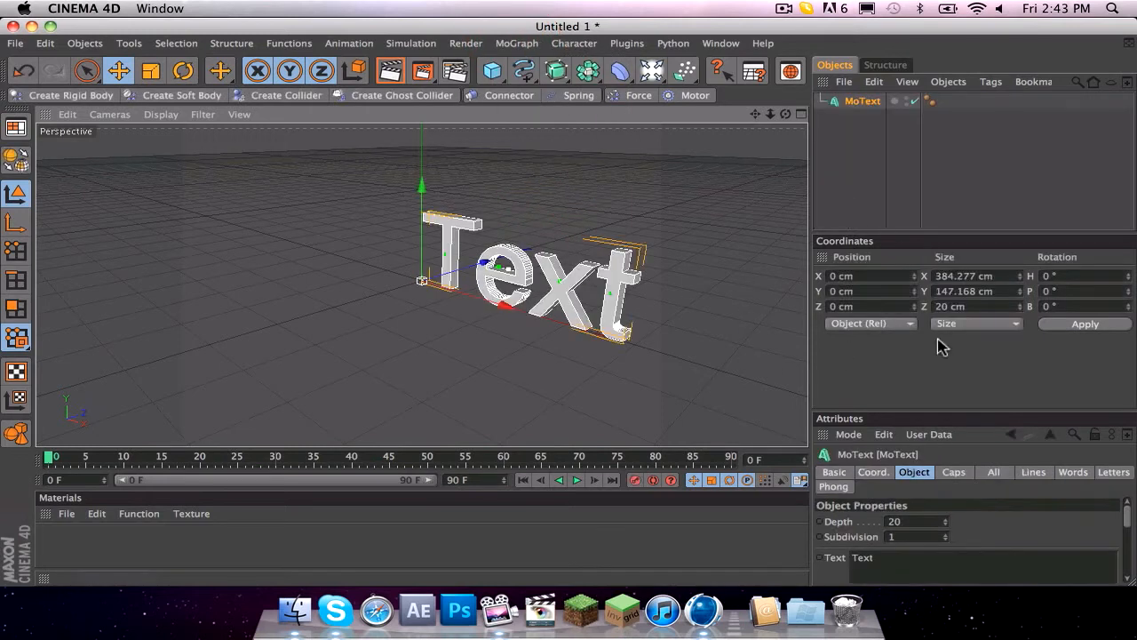
- Change the MoText wording to "tutorial" and set its depth to 75
drag(911, 563, 802, 558)
drag(918, 538, 816, 537)
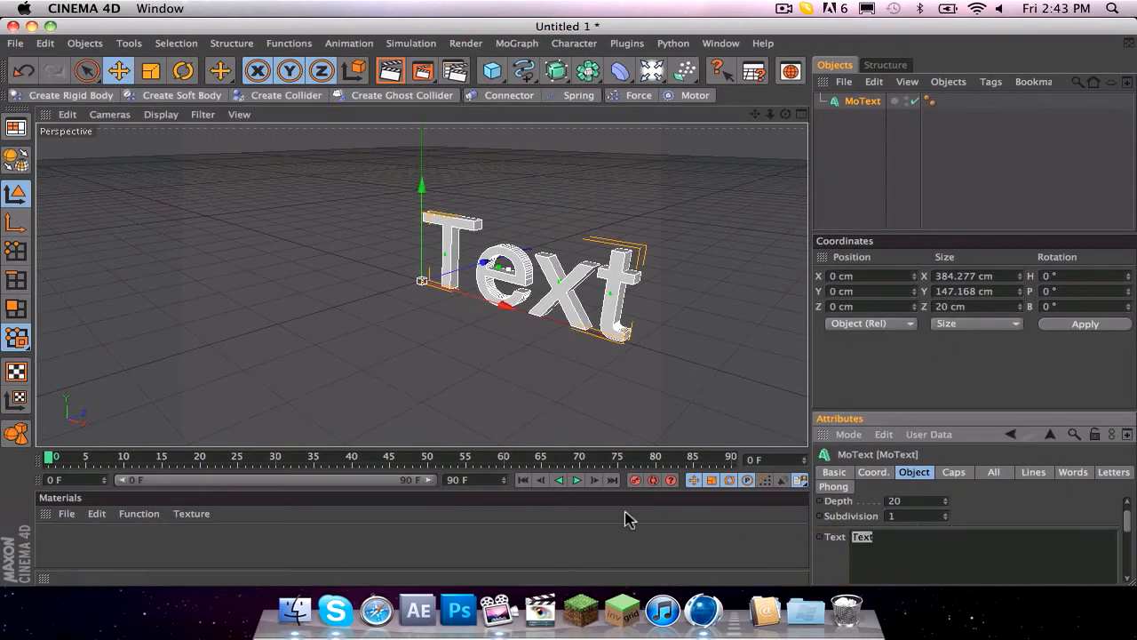
text(tutorial)
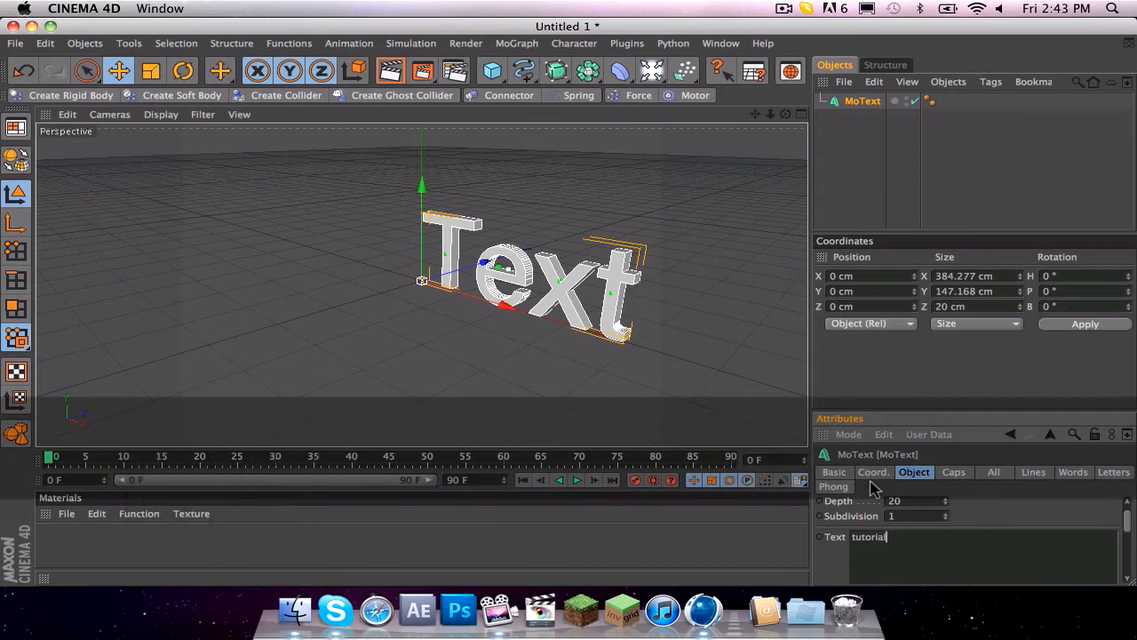
drag(906, 502, 722, 475)
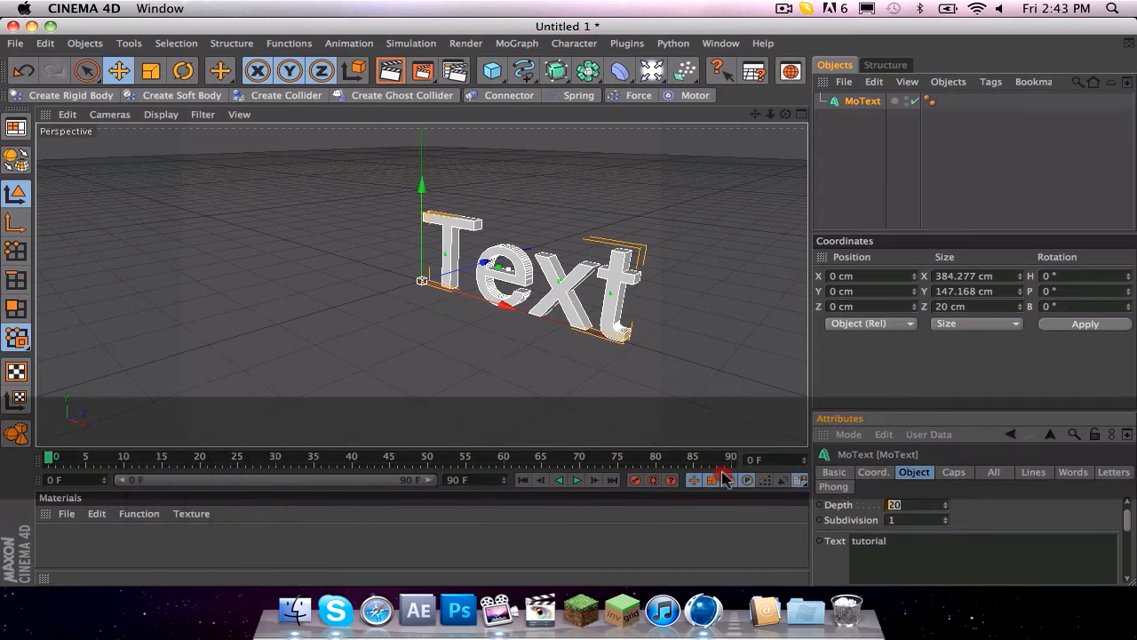
text(75)
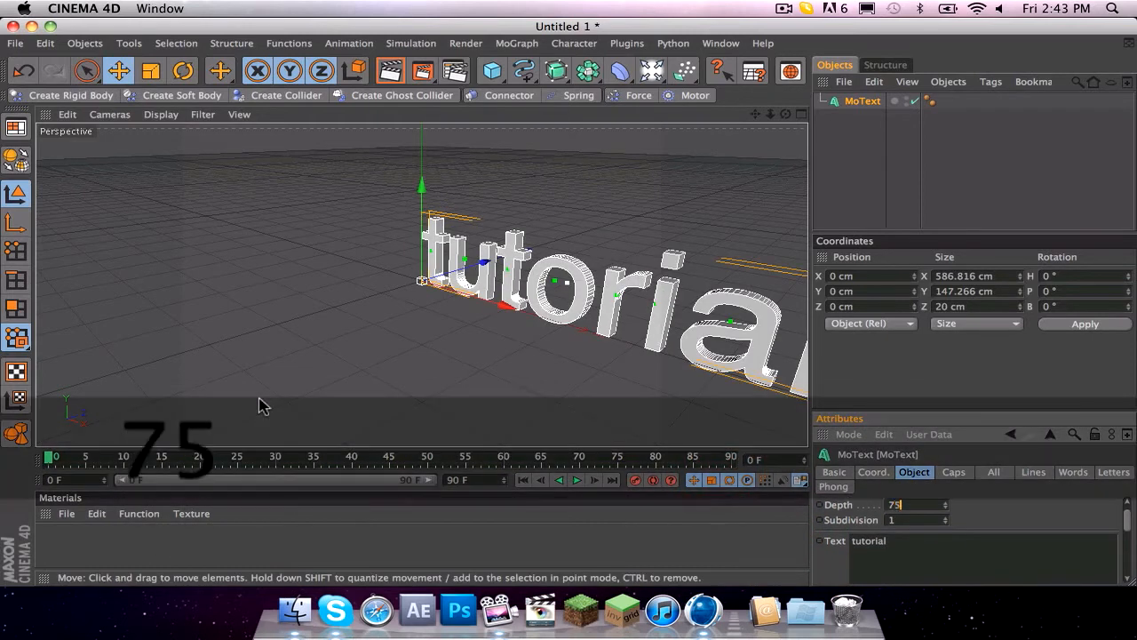
key(Return)
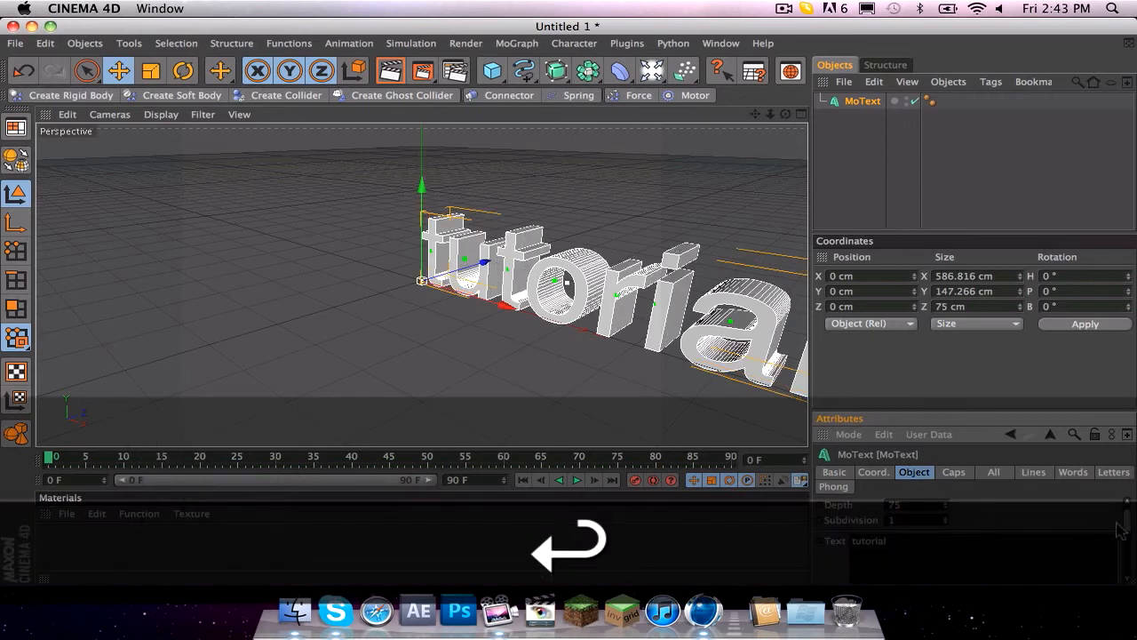
- Set the MoText font to Ethnocentric Regular and close the font chooser
drag(1126, 522, 1122, 534)
drag(1057, 570, 1052, 535)
click(1050, 550)
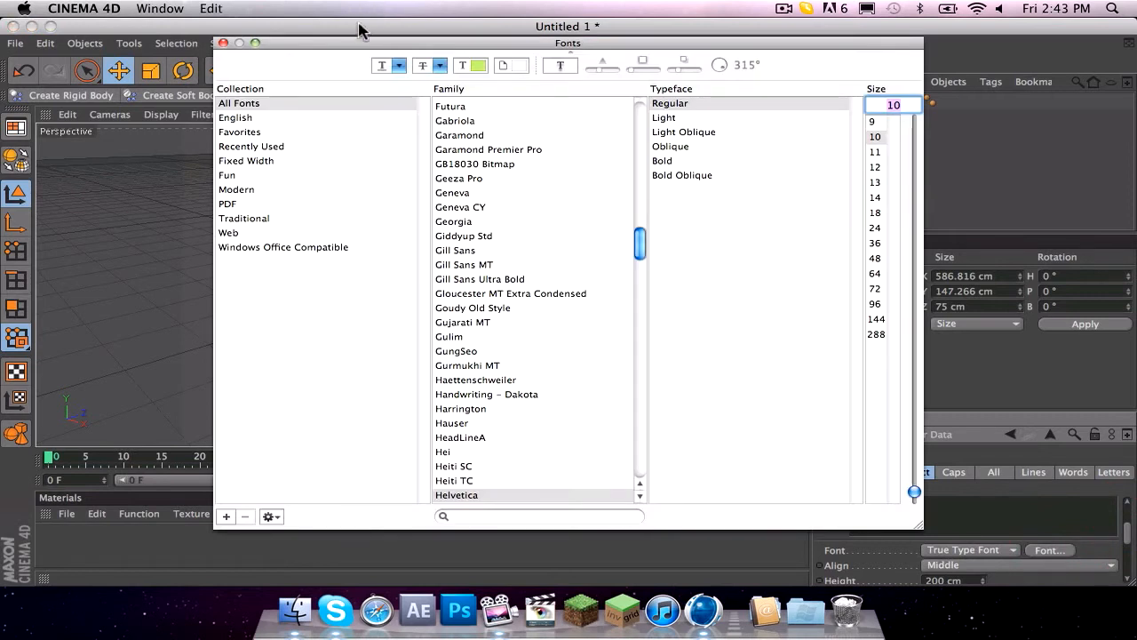
scroll(578, 299, up, 6)
click(447, 142)
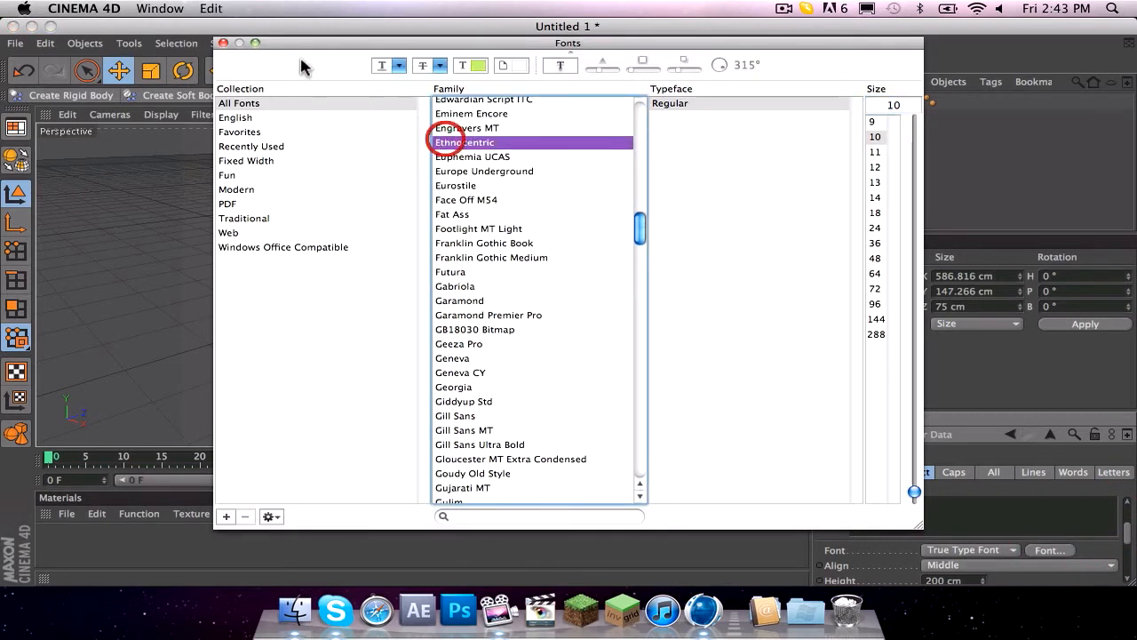
click(223, 43)
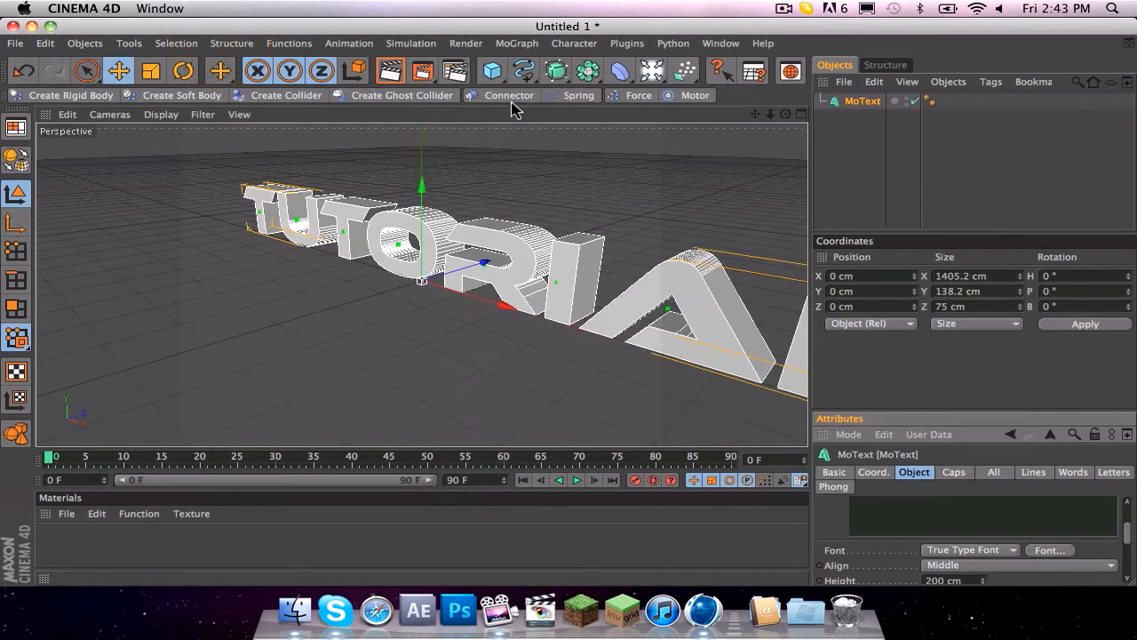
- Set the render output to the HDV/HDTV 720 29.97 film/video preset
click(460, 71)
click(176, 73)
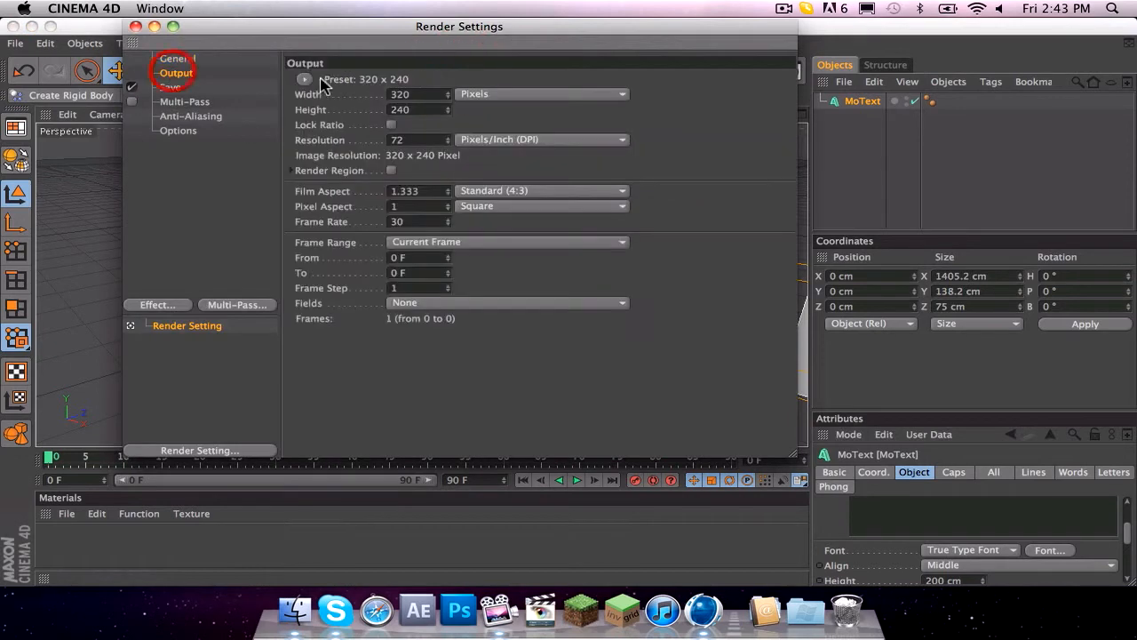
click(304, 79)
mouse_move(333, 130)
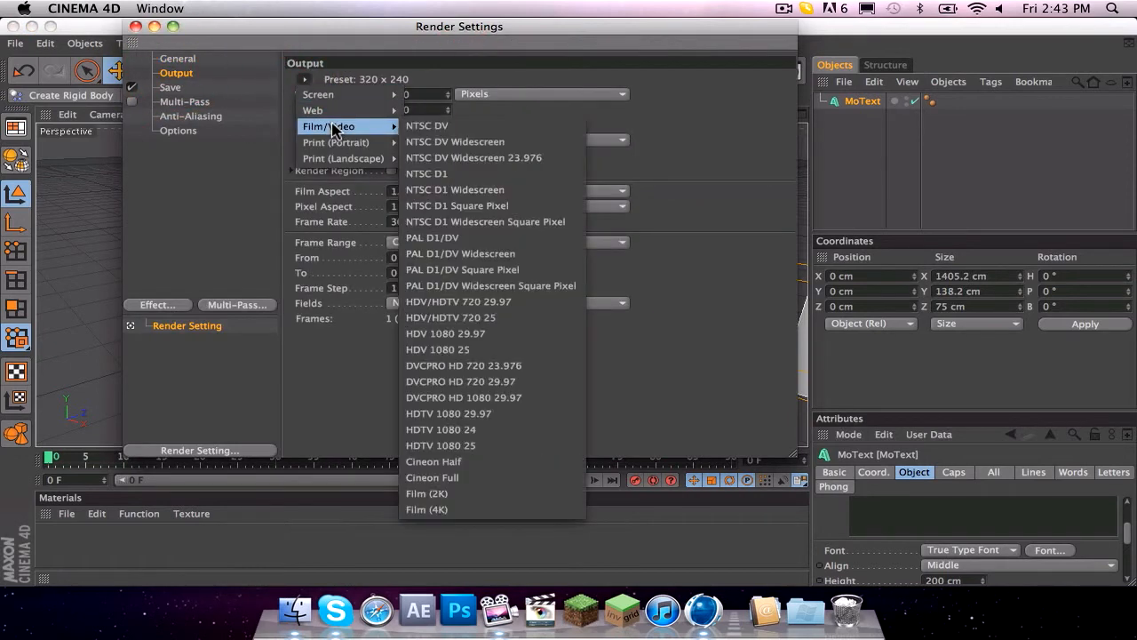
click(561, 305)
- Set the render to save as a QuickTime Movie named tut on the Desktop and close the render settings
click(172, 88)
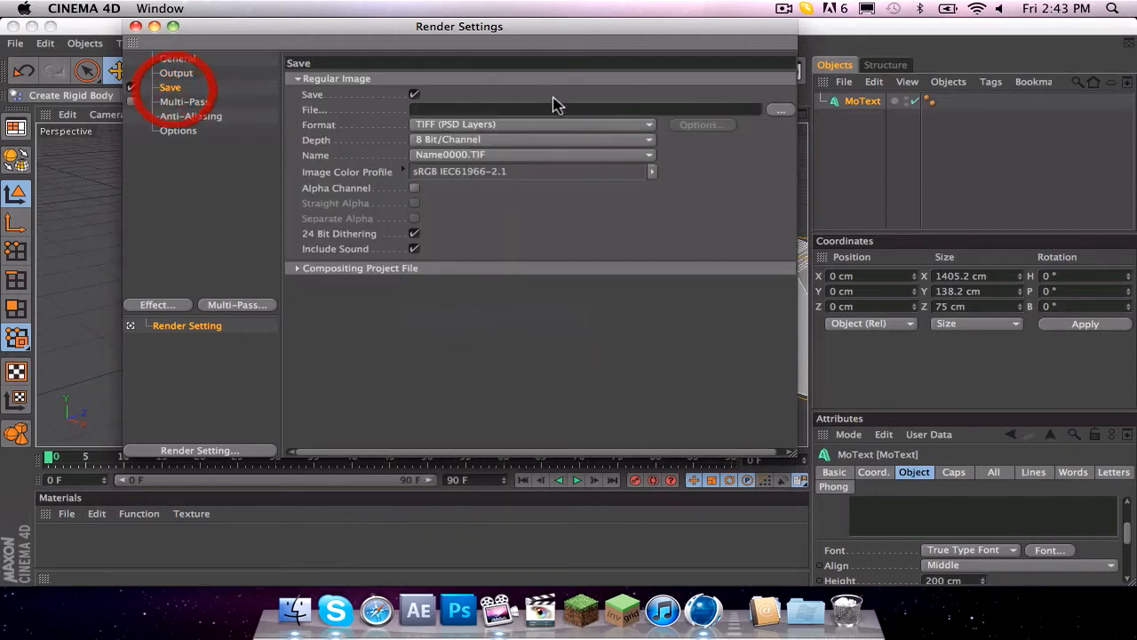
click(545, 125)
click(533, 523)
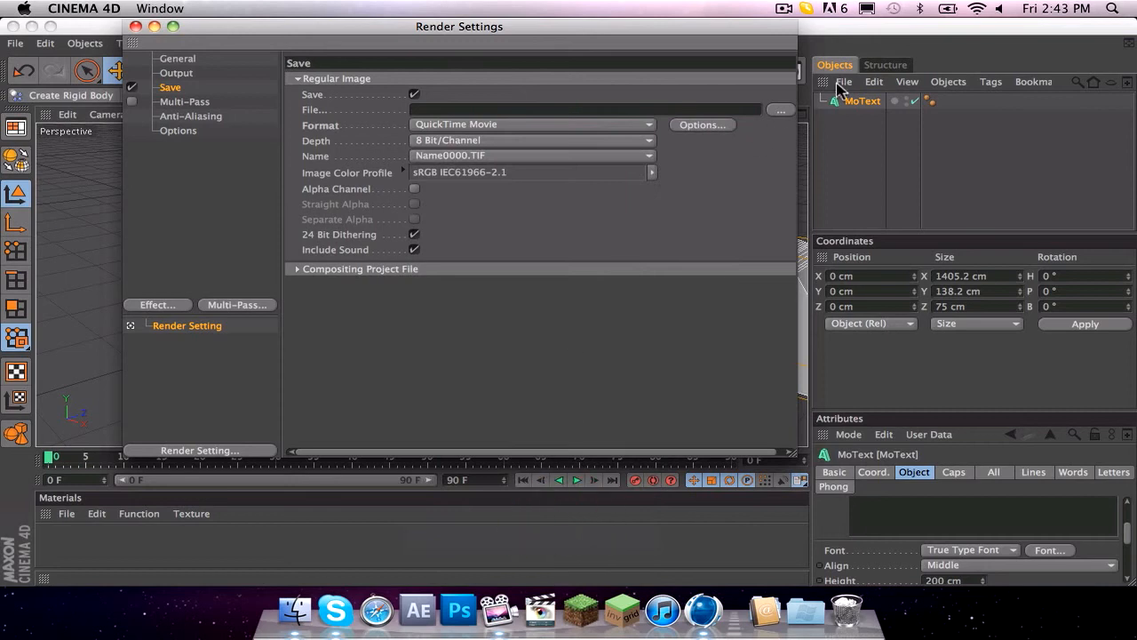
click(787, 111)
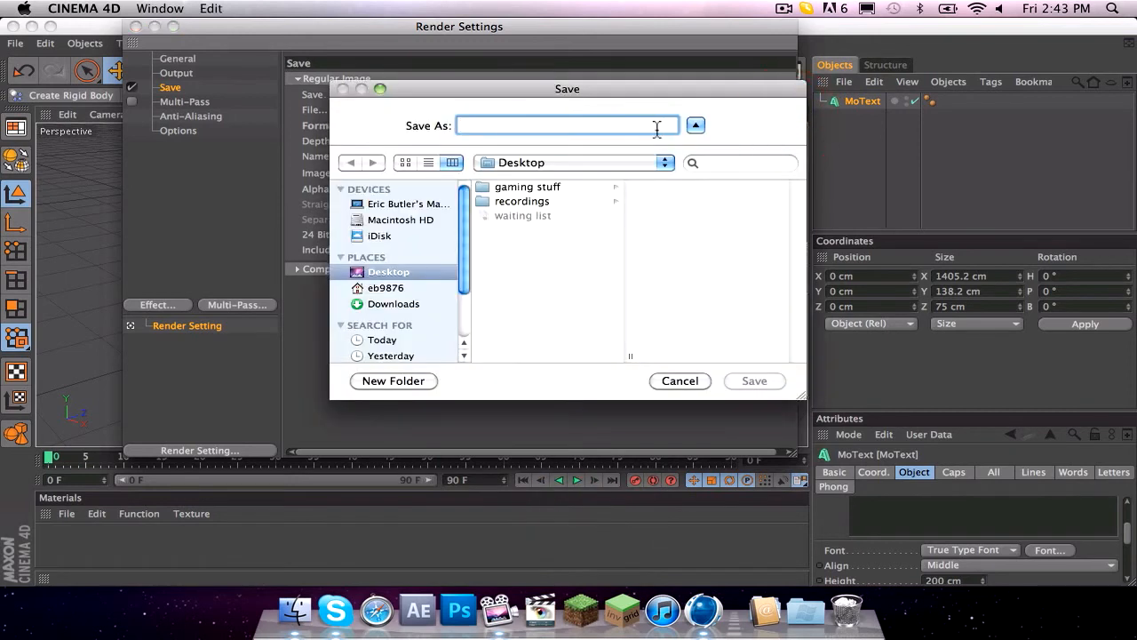
text(tut)
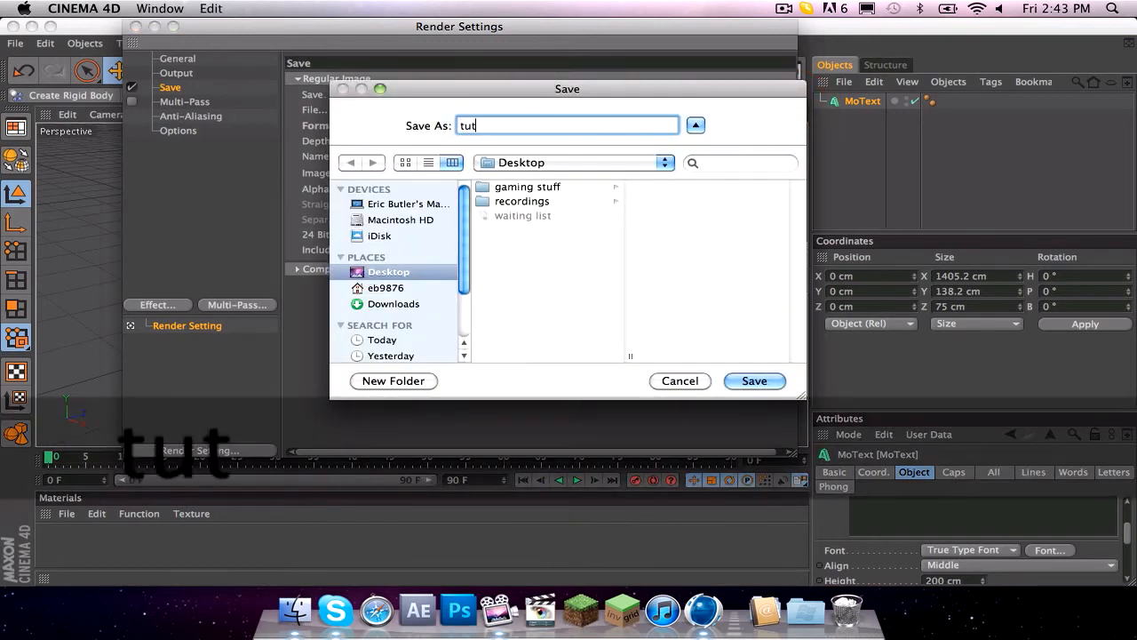
key(Return)
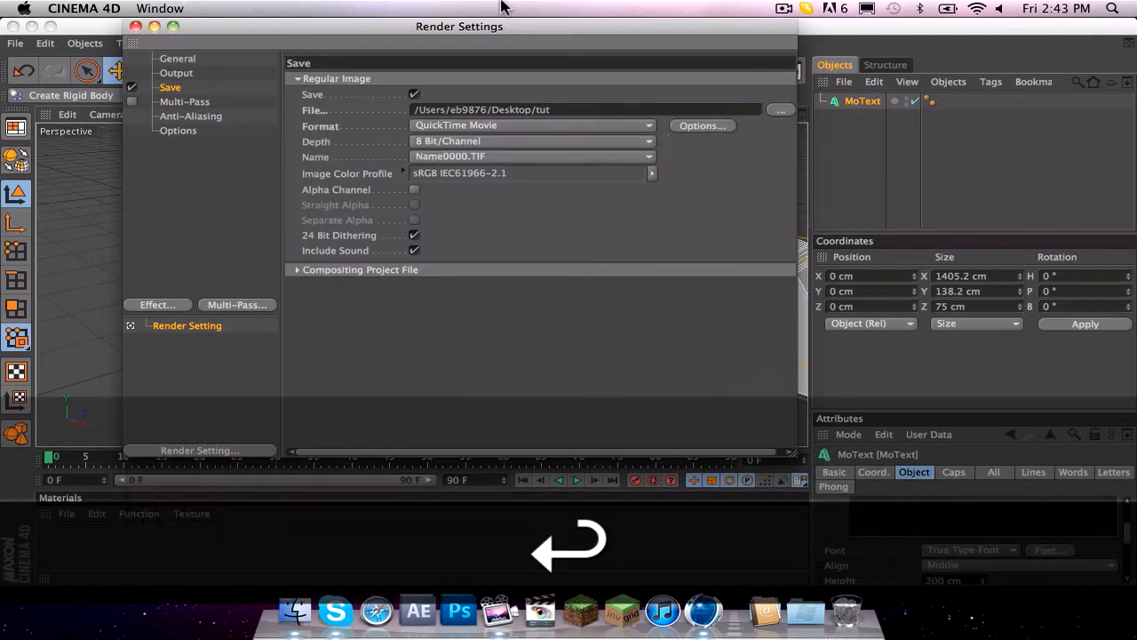
click(135, 26)
- Add a Floor object to the scene beneath the TUTORIAL text
scroll(587, 348, down, 3)
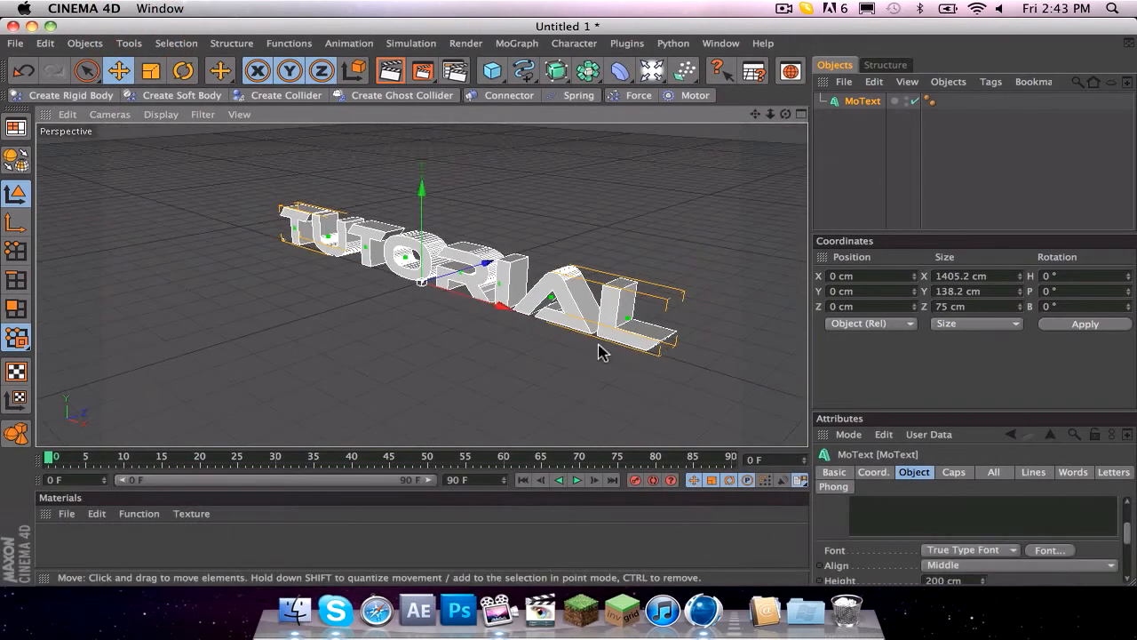
key(1)
mouse_move(730, 301)
mouse_down()
mouse_move(682, 305)
mouse_move(714, 307)
mouse_up()
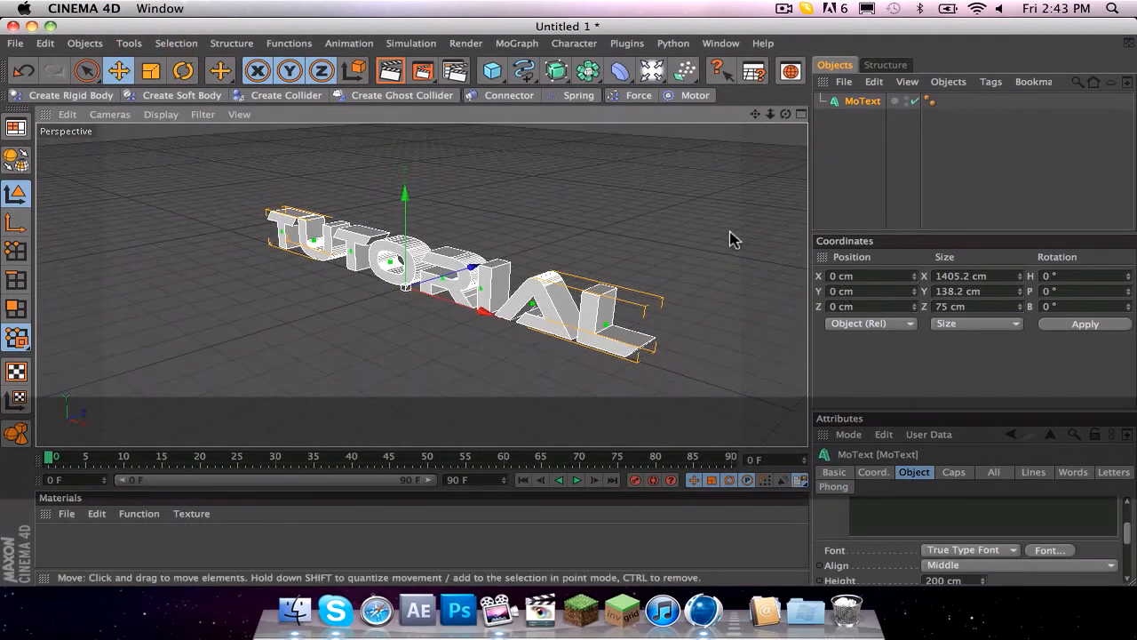
drag(651, 71, 819, 214)
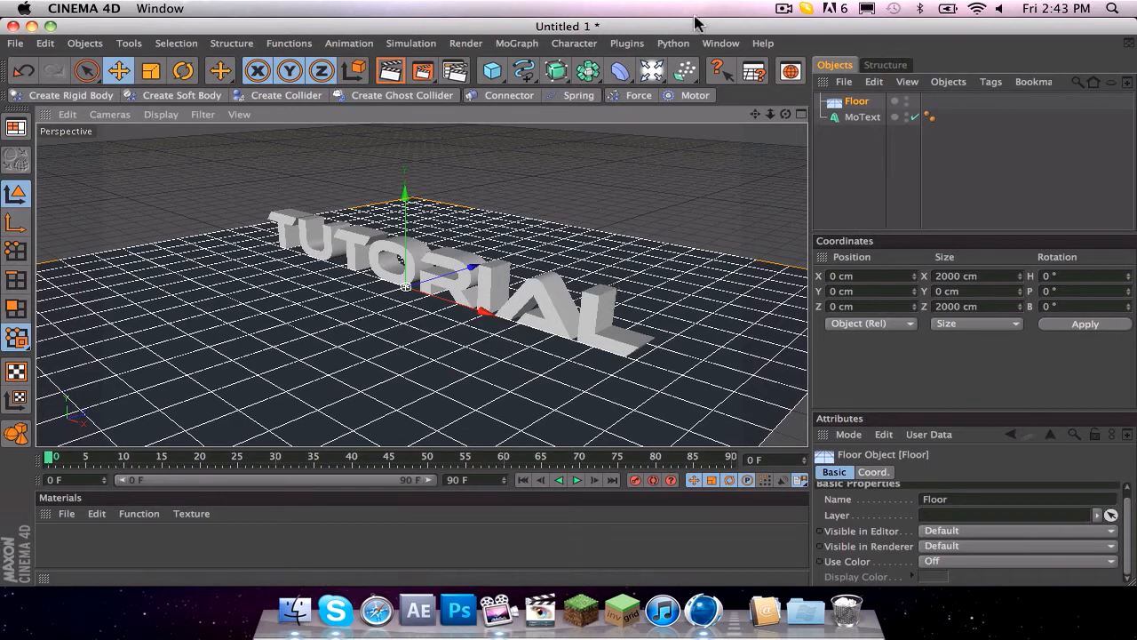
- Make both the Floor and the MoText object dynamics colliders
click(869, 104)
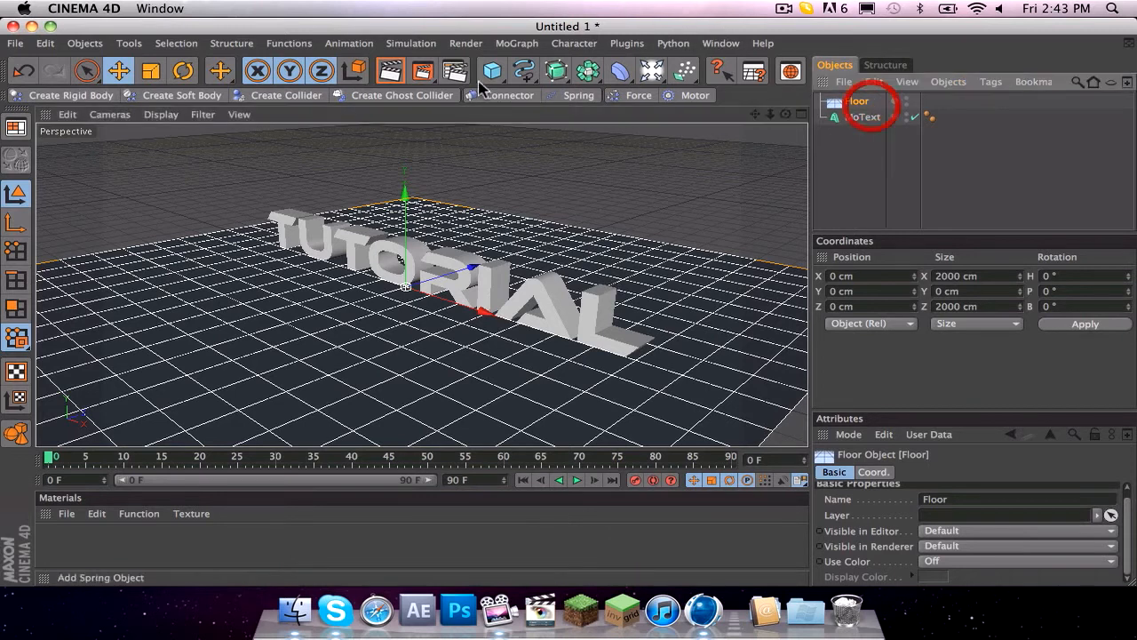
click(297, 95)
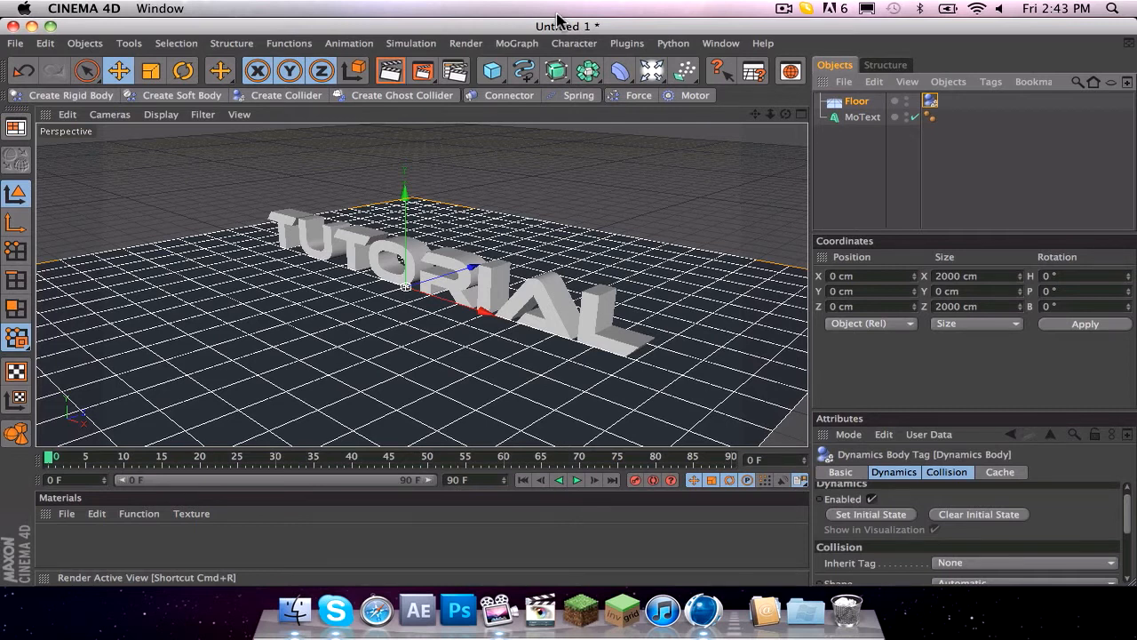
click(857, 118)
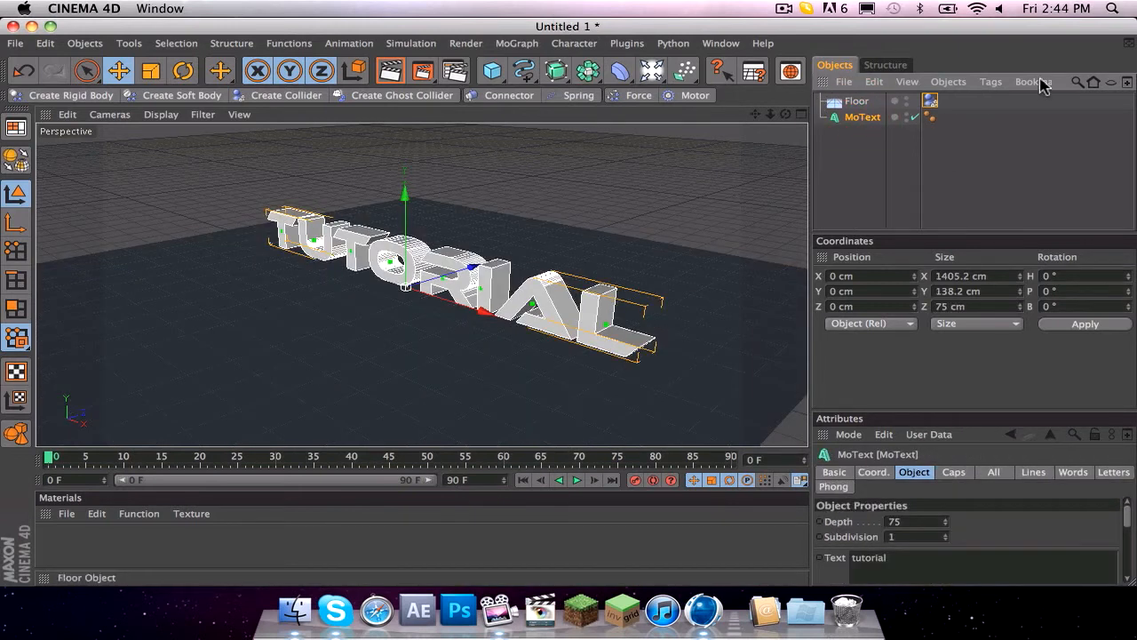
click(256, 98)
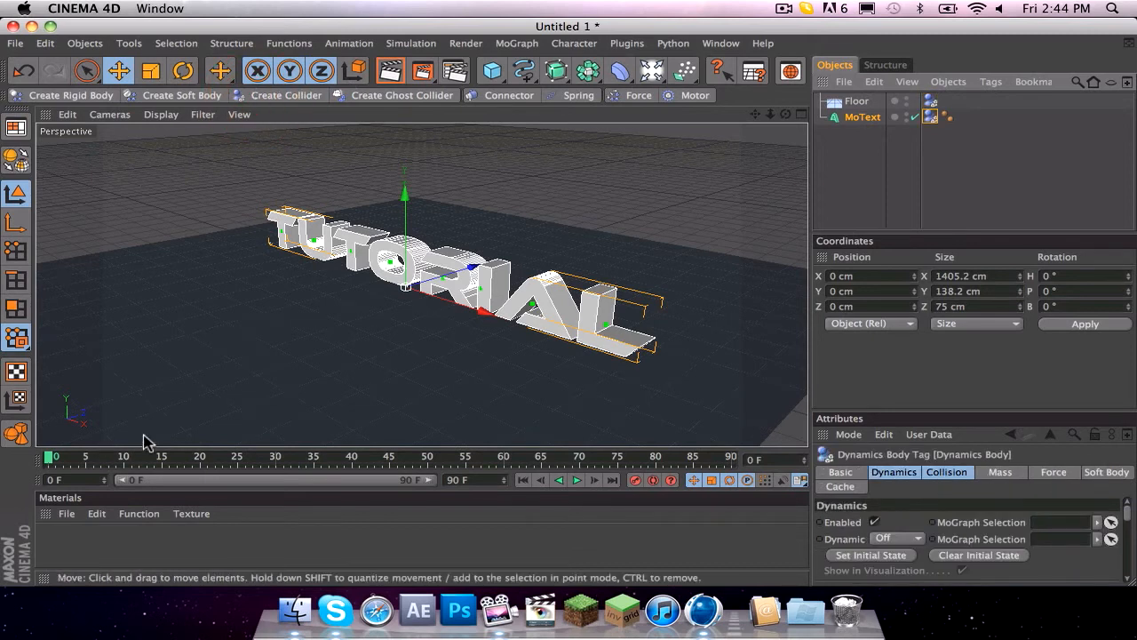
- Create a new material with specular turned off and a yellow color of R 204, G 204, B 0
double_click(68, 542)
double_click(56, 543)
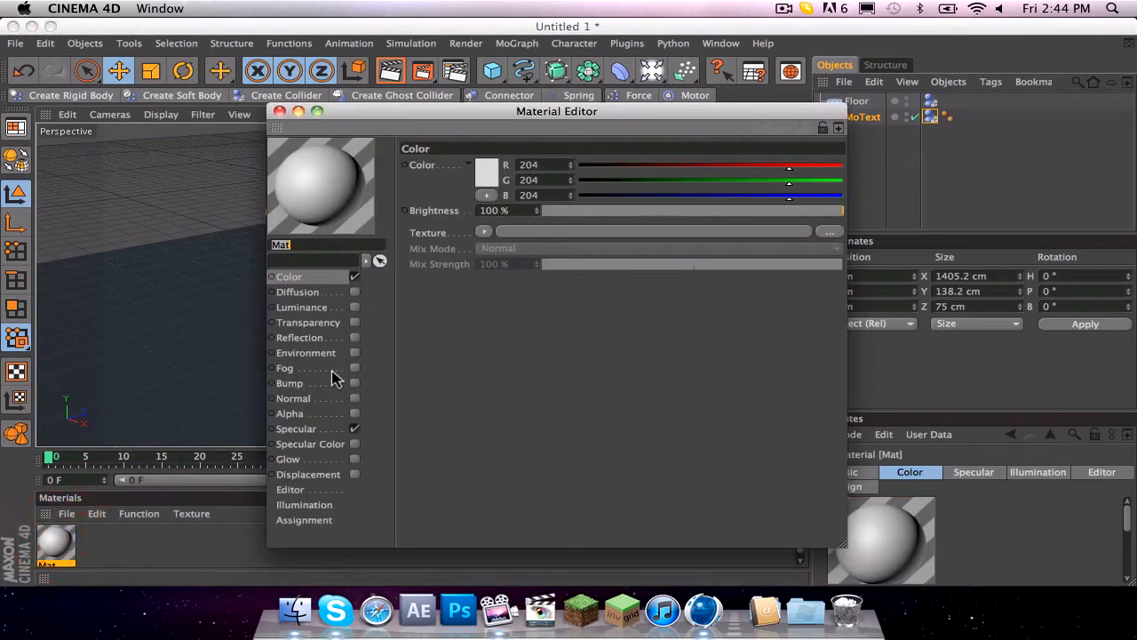
click(354, 429)
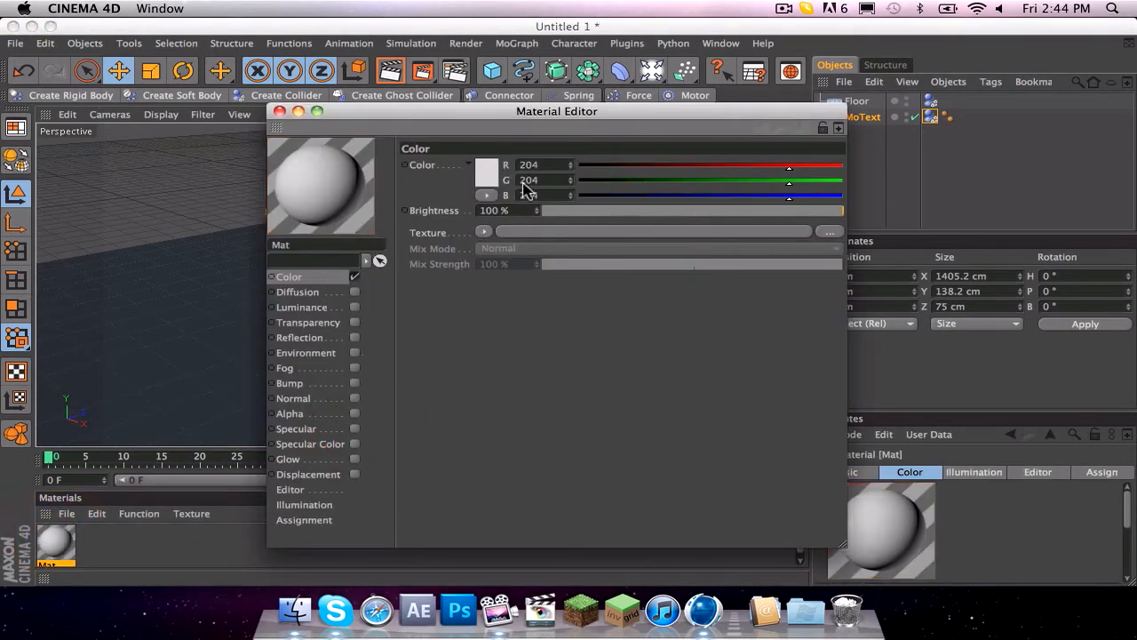
drag(600, 196, 469, 188)
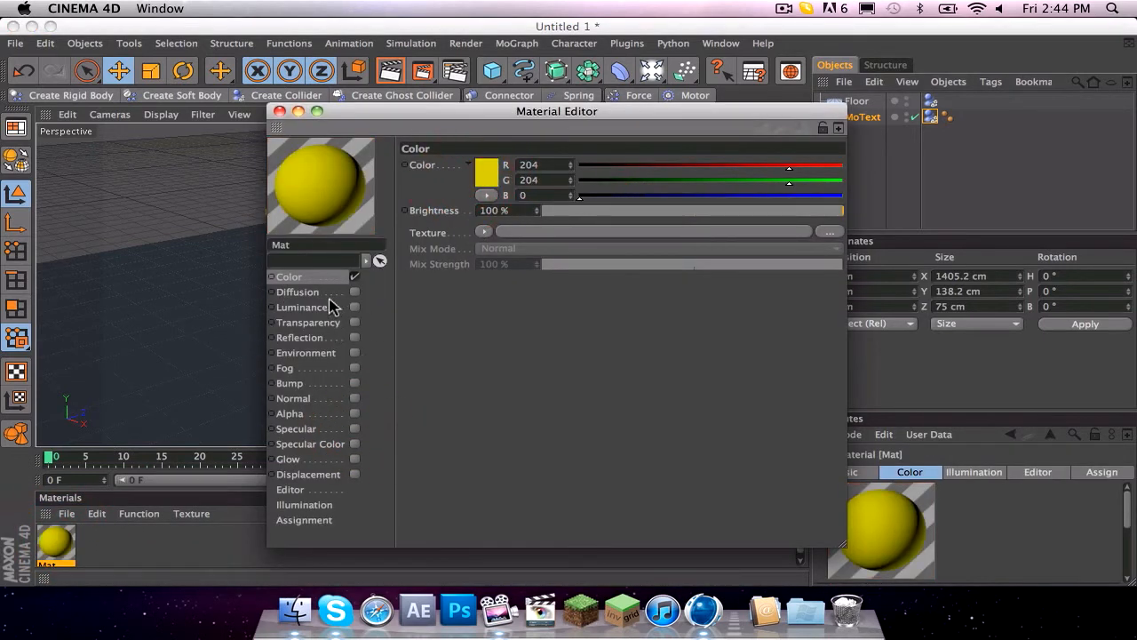
- Enable reflection on the yellow material and use Fresnel as its reflection texture
click(308, 322)
click(299, 338)
click(355, 337)
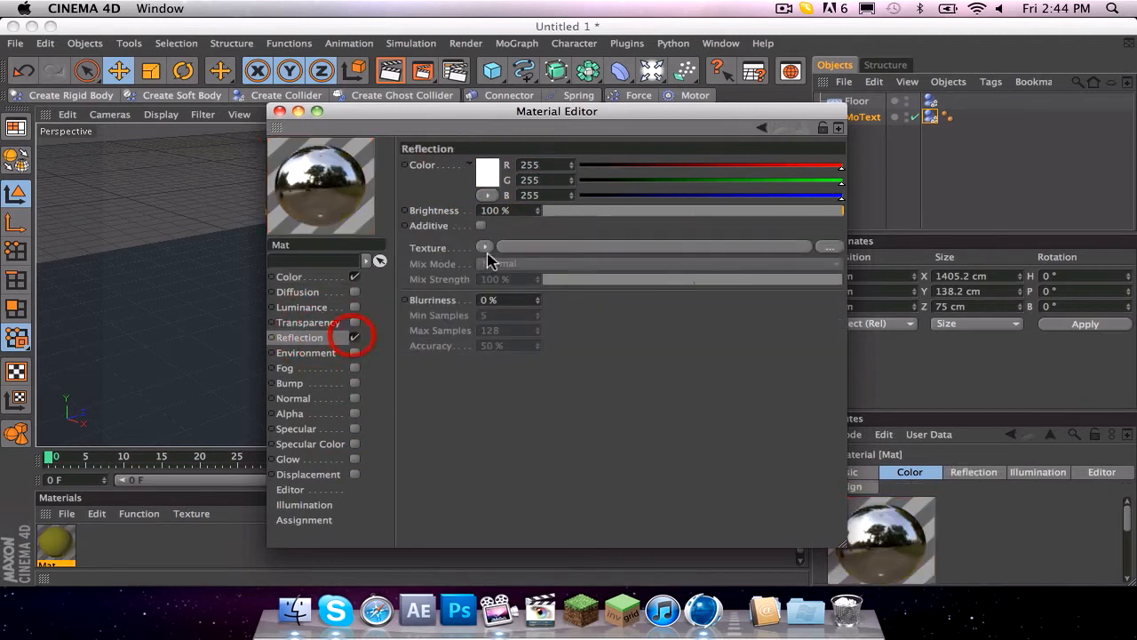
click(483, 248)
click(521, 374)
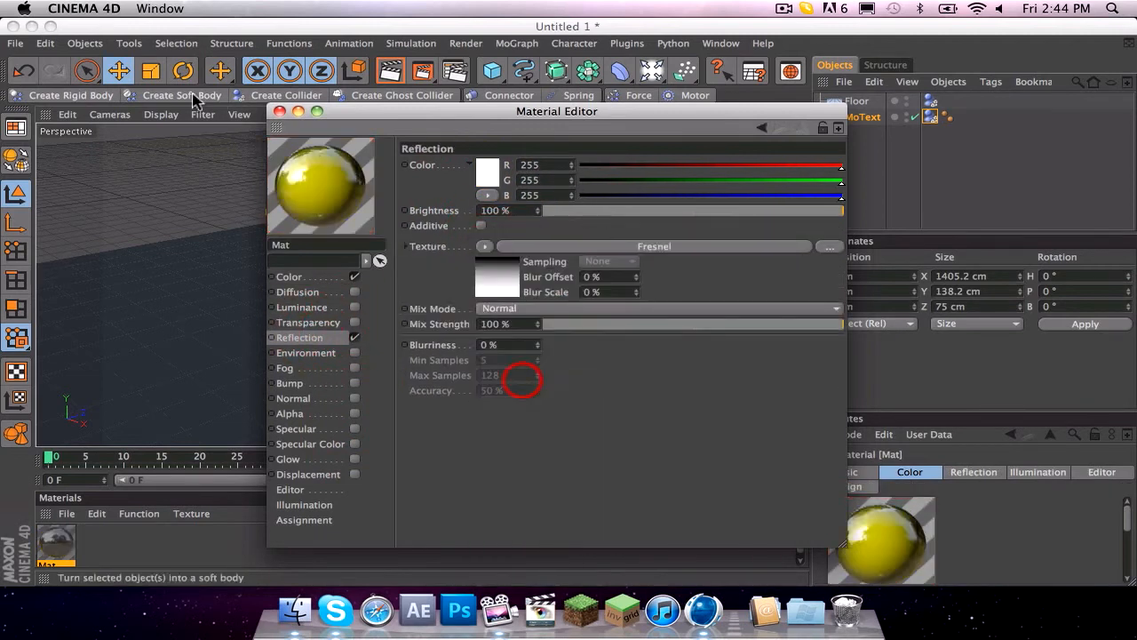
- Close the material settings, apply the yellow material to the MoText object and render a preview of the view
click(279, 111)
drag(56, 542, 861, 116)
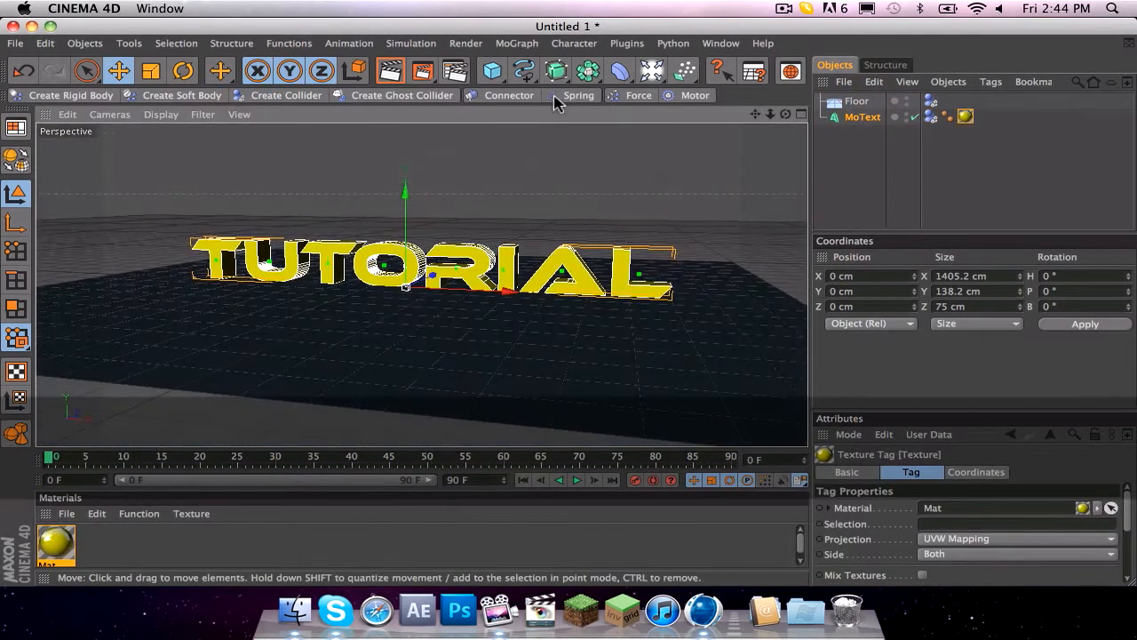
click(395, 71)
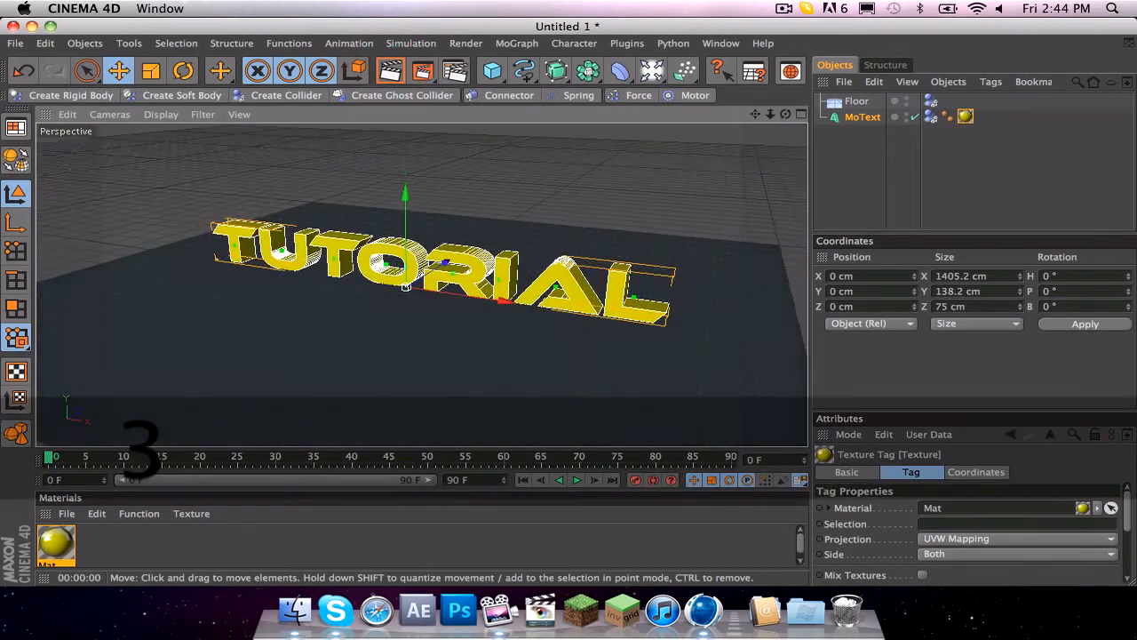
- Add a cube to the scene and set its size to 100 cm on all three axes
click(491, 71)
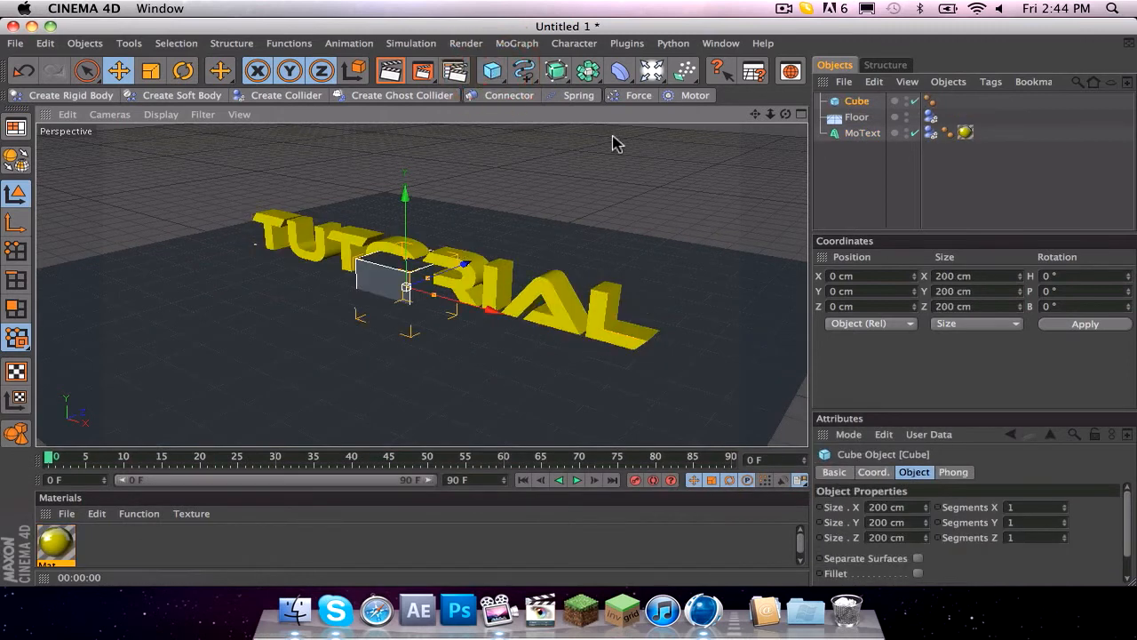
click(995, 277)
text(100)
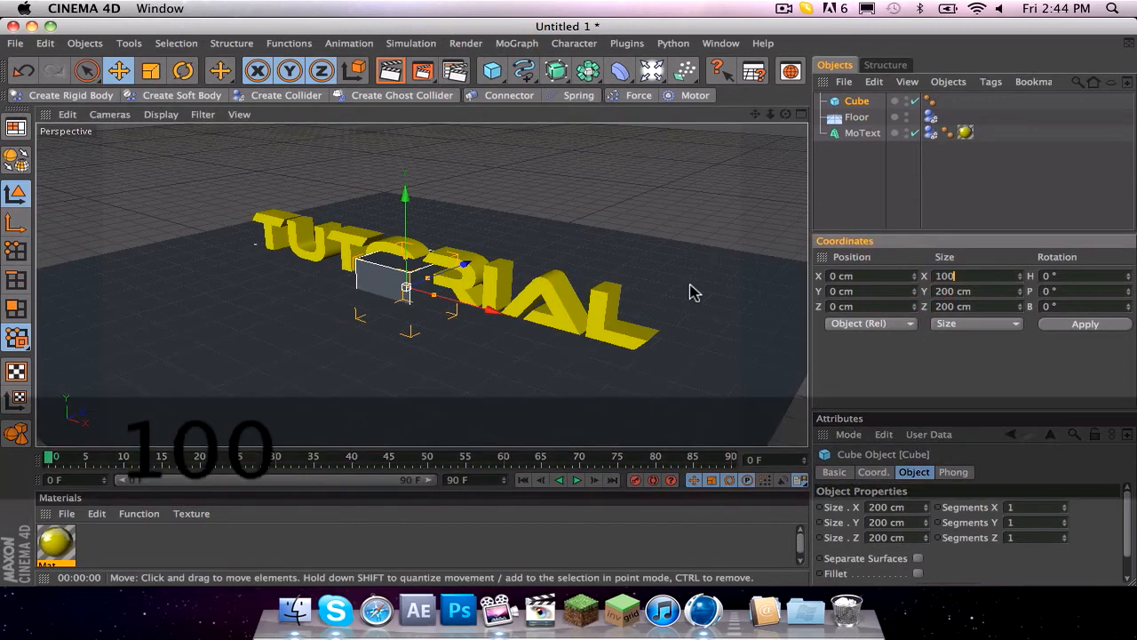
key(Return)
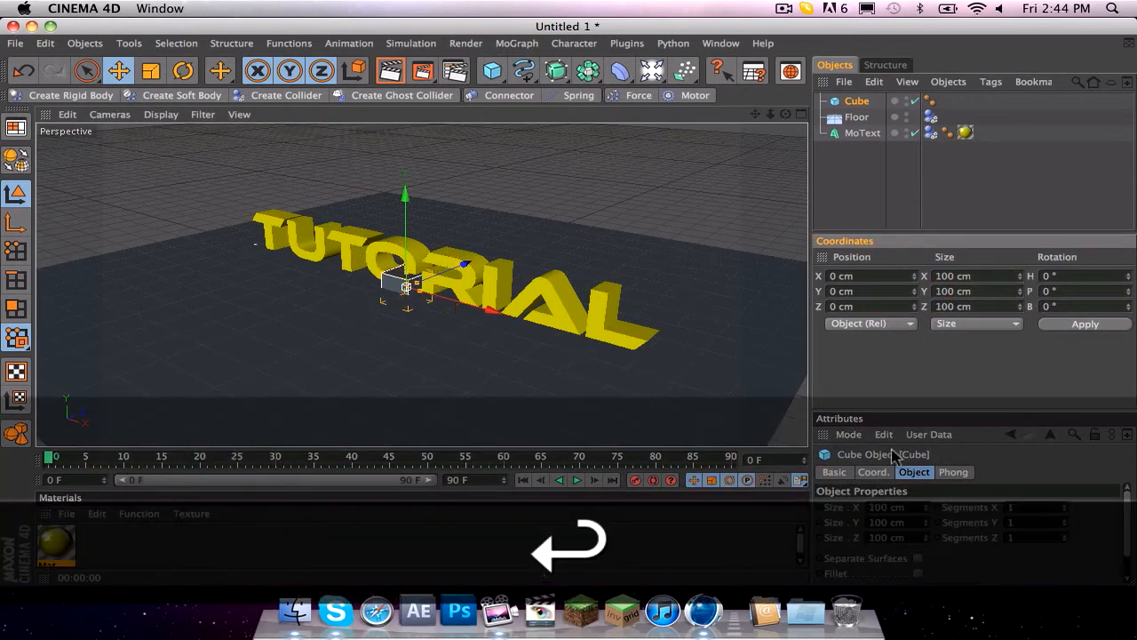
- Enable the cube's fillet with a fillet subdivision of 20 and render a preview of the view
click(917, 573)
scroll(1119, 564, down, 2)
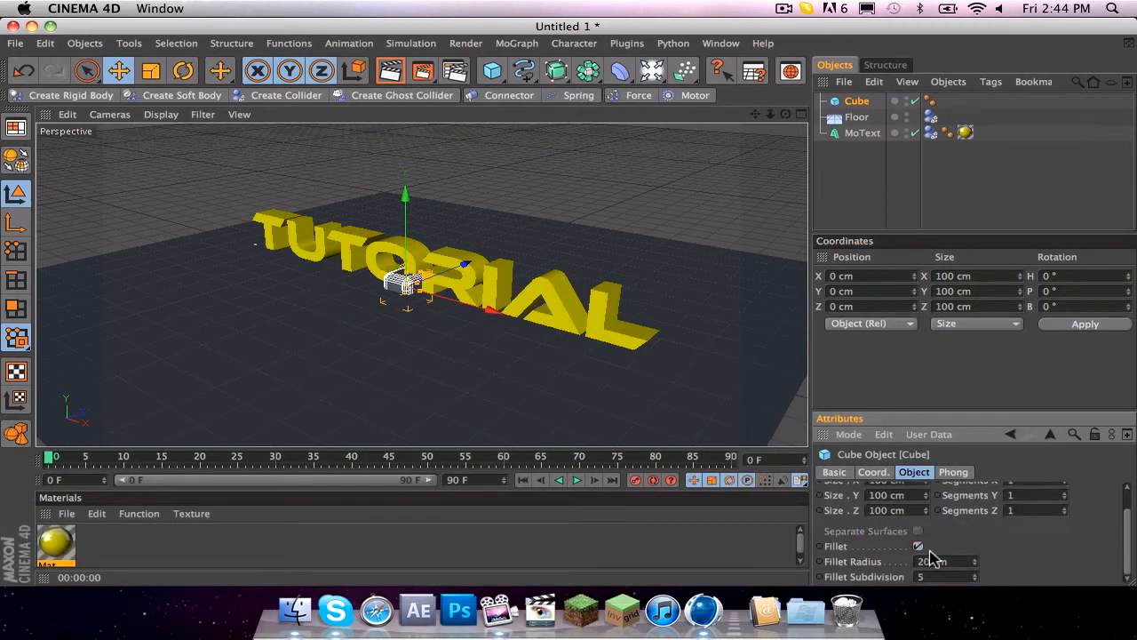
double_click(943, 577)
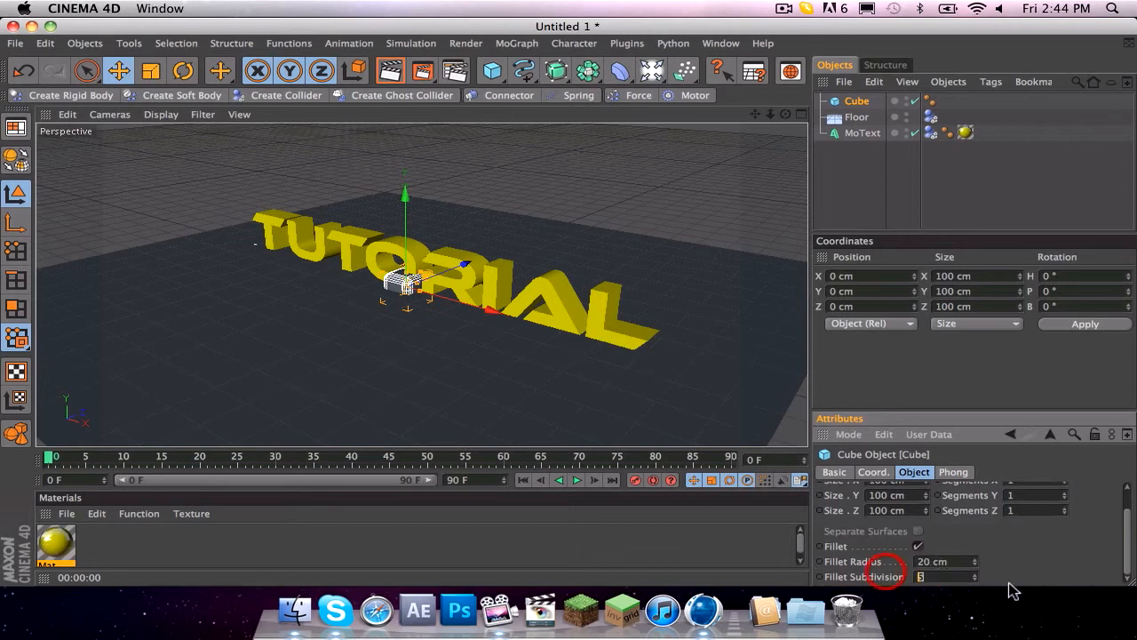
text(20)
key(Return)
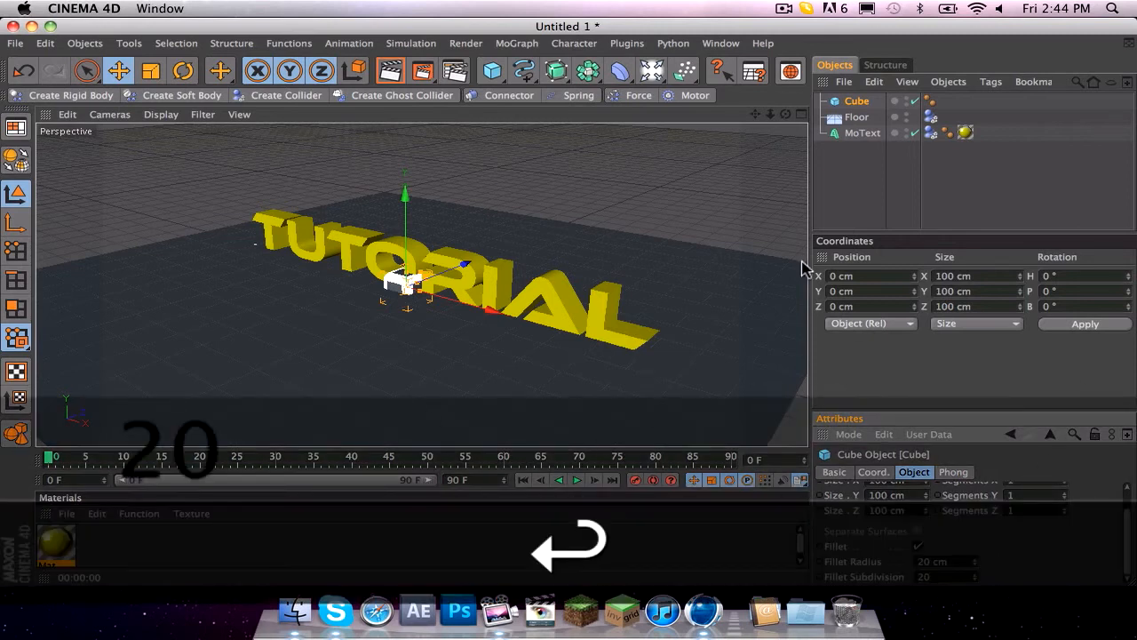
click(391, 71)
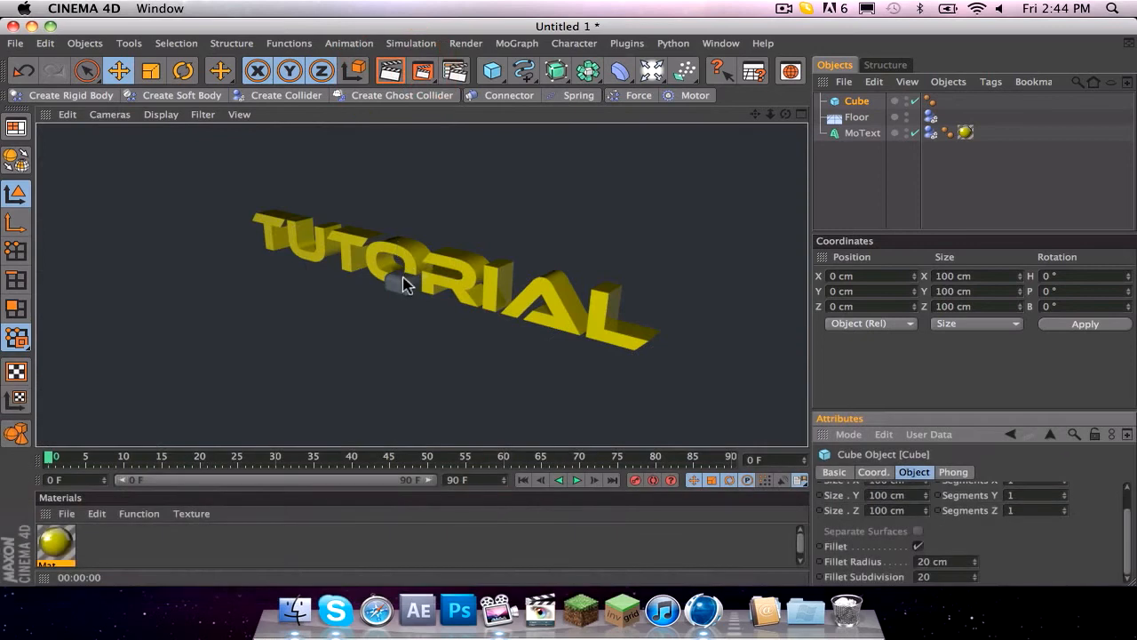
click(404, 282)
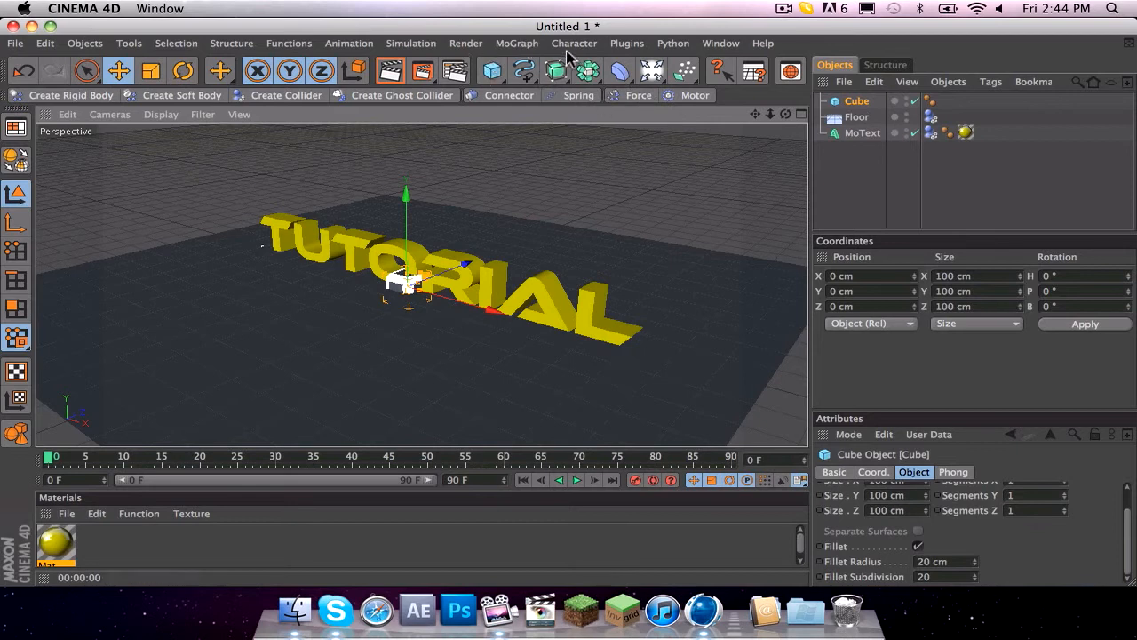
- Add a MoGraph Cloner, nest the cube inside it and set its clone count to 1
click(515, 43)
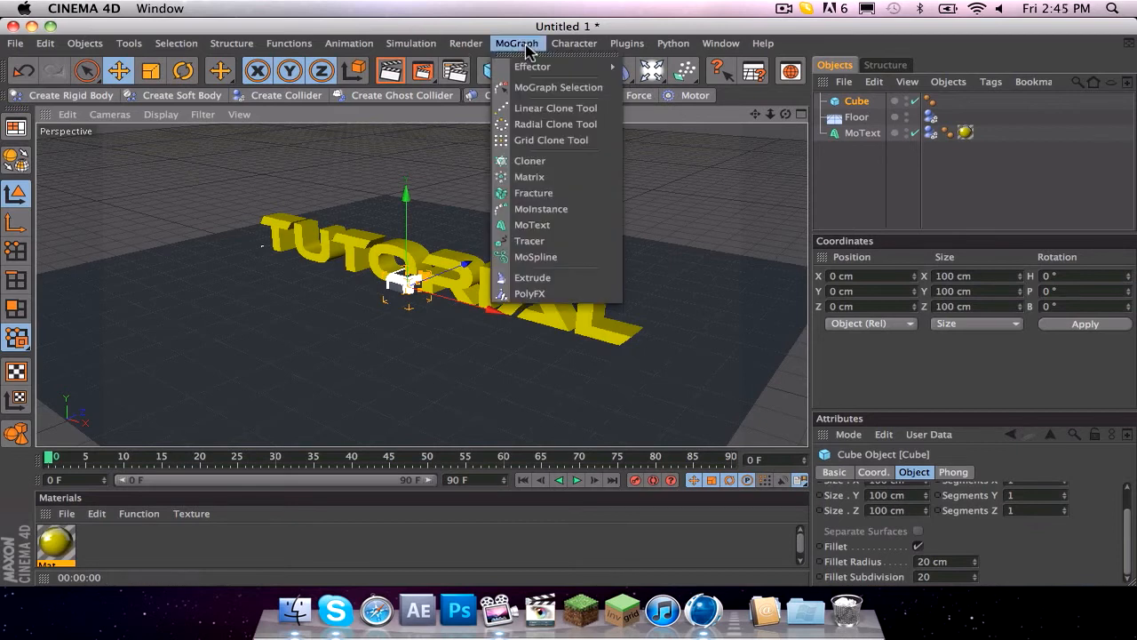
click(576, 162)
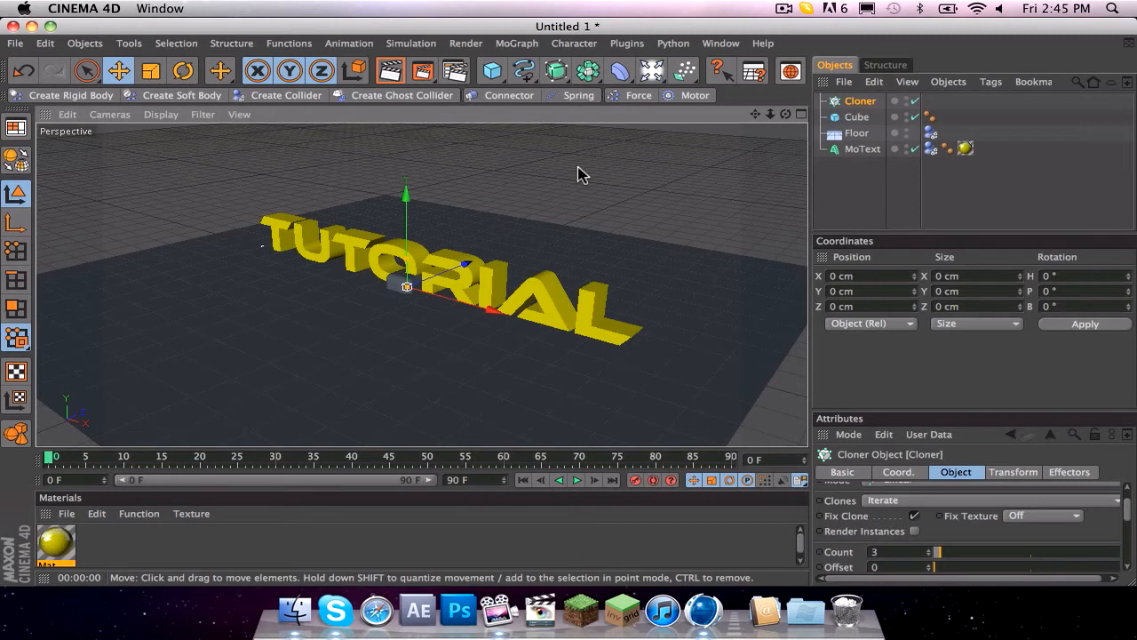
drag(858, 118, 869, 96)
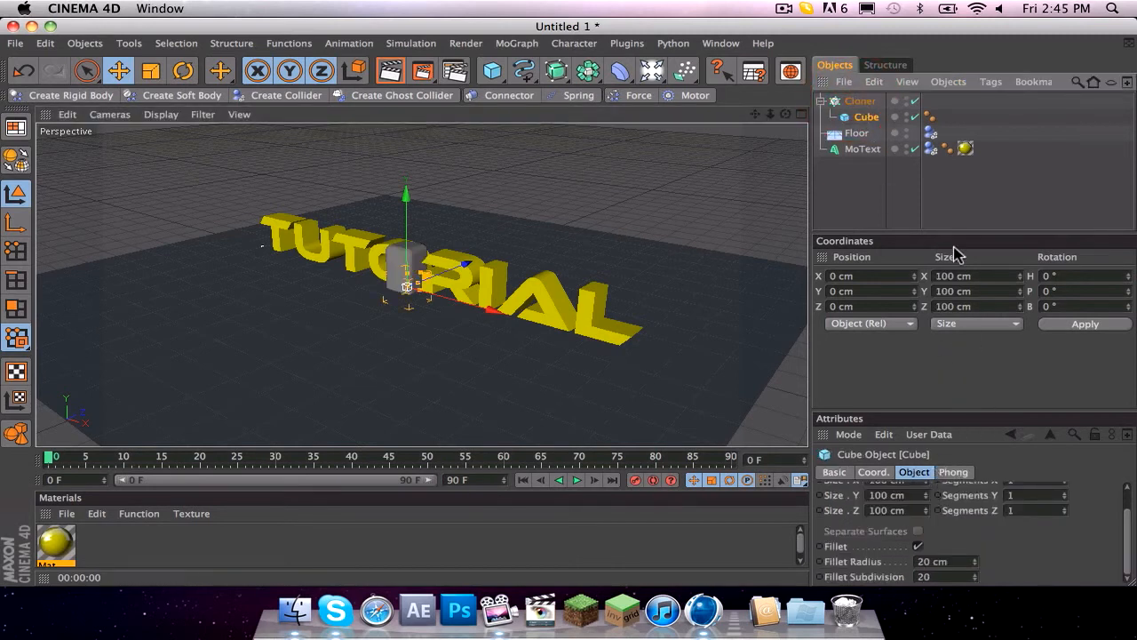
click(859, 103)
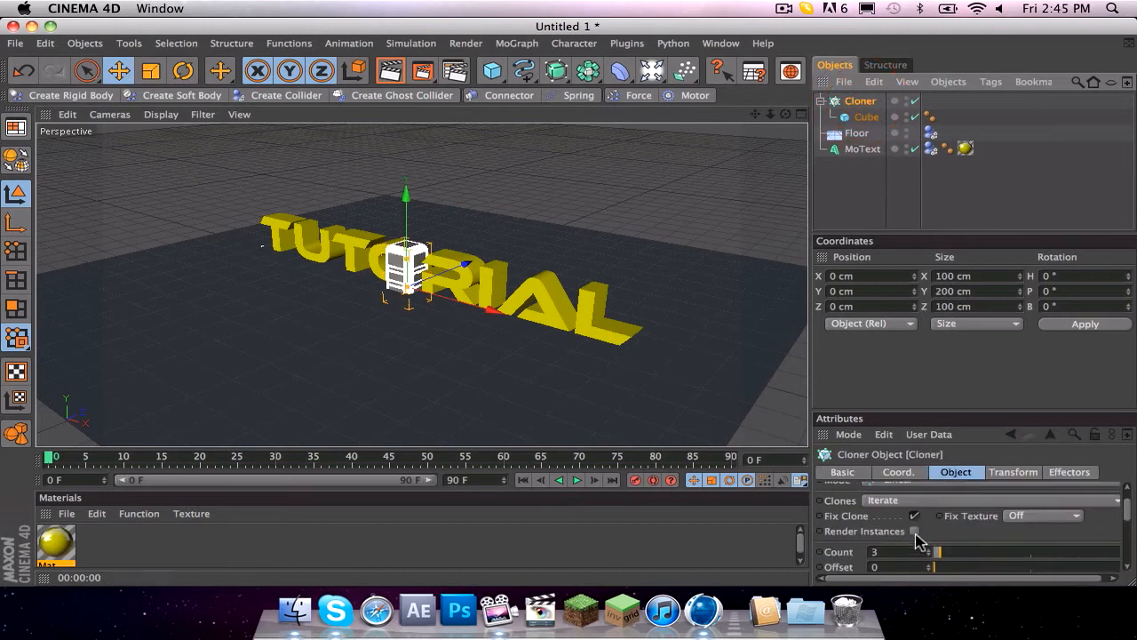
text(1)
key(Return)
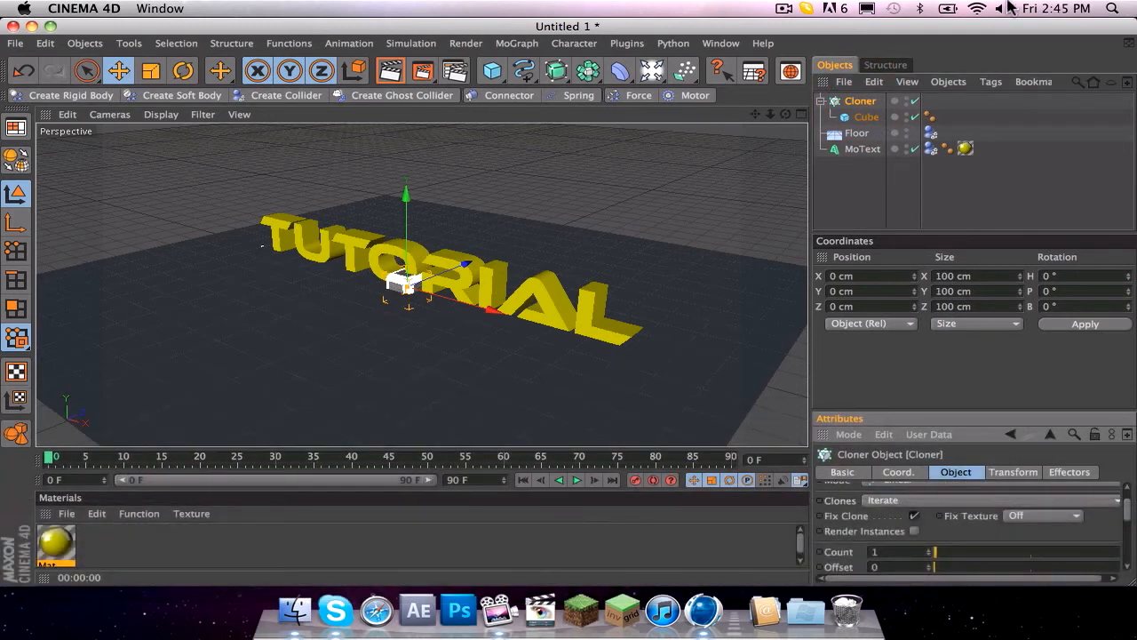
- Add a particle Emitter and nest the Cloner with its cube inside it
click(685, 70)
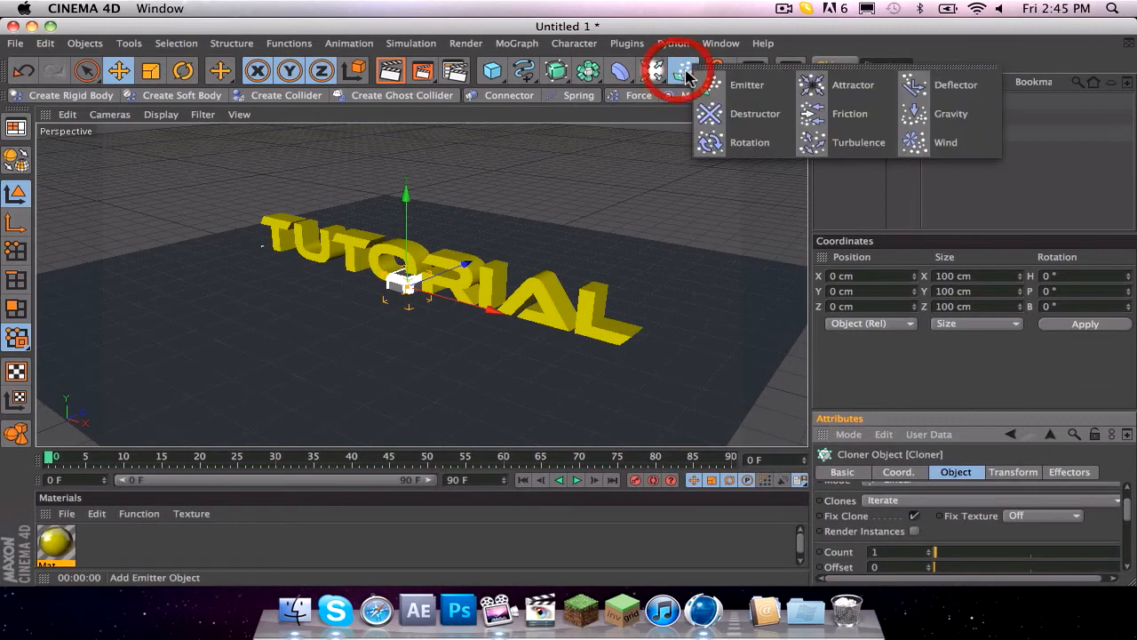
click(725, 89)
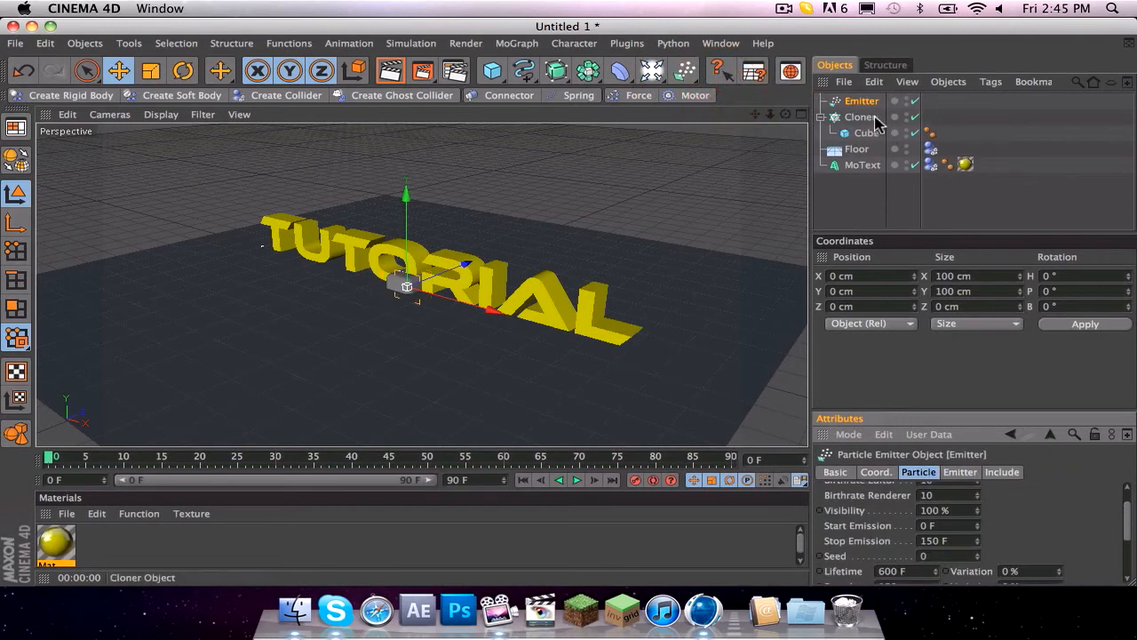
drag(872, 117, 870, 104)
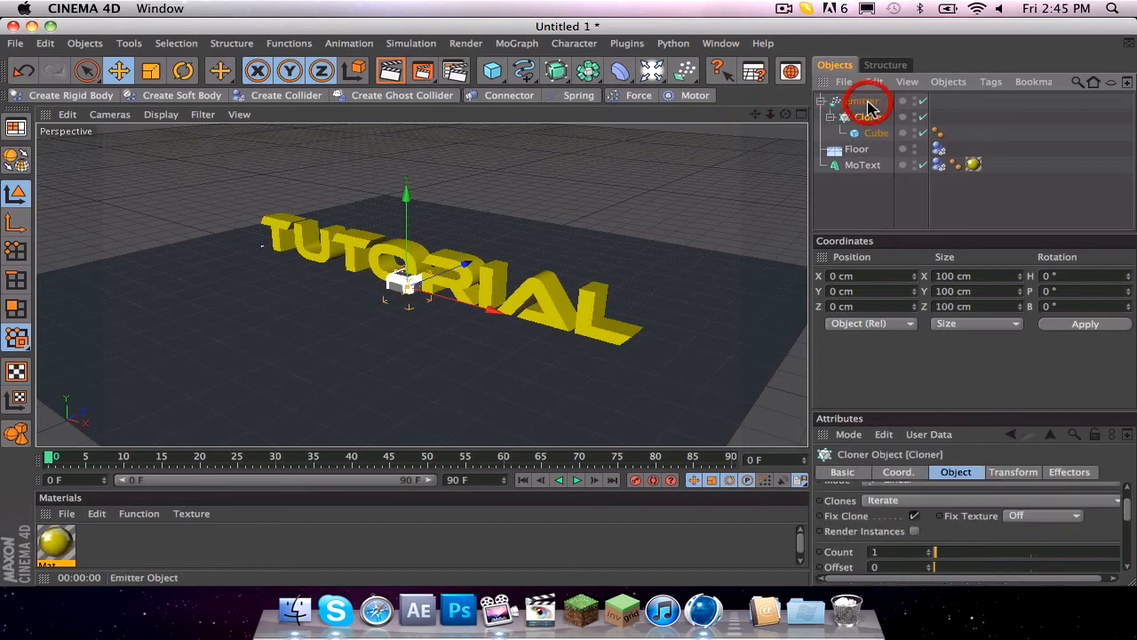
- Raise the Emitter straight up above the TUTORIAL text to a Y position of about 1141 cm
click(869, 104)
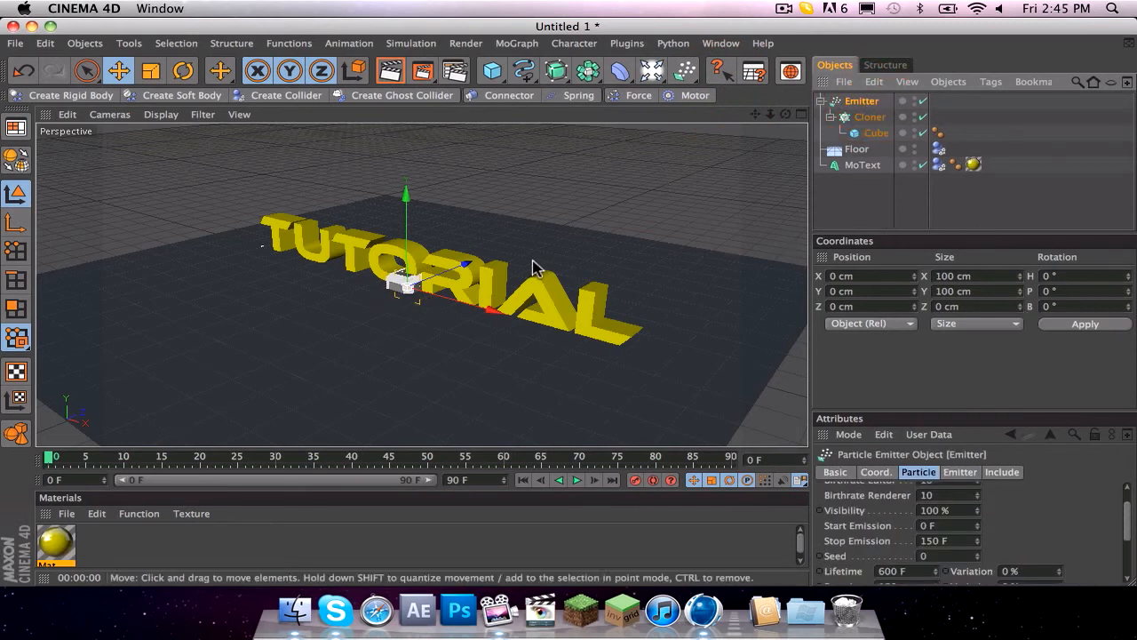
scroll(552, 175, down, 10)
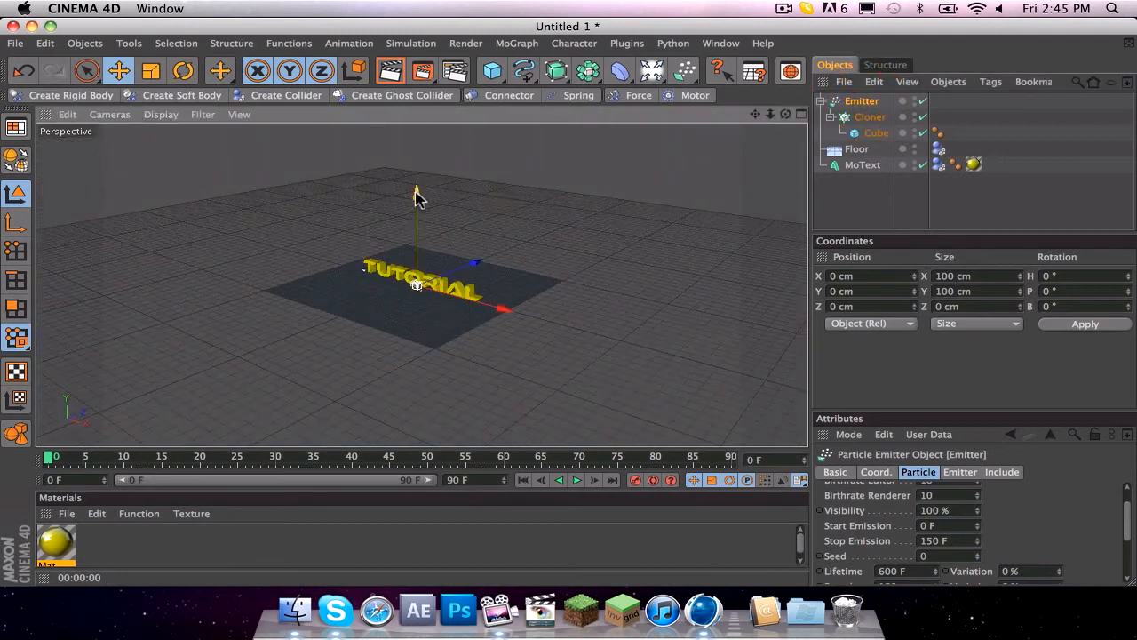
drag(417, 198, 417, 89)
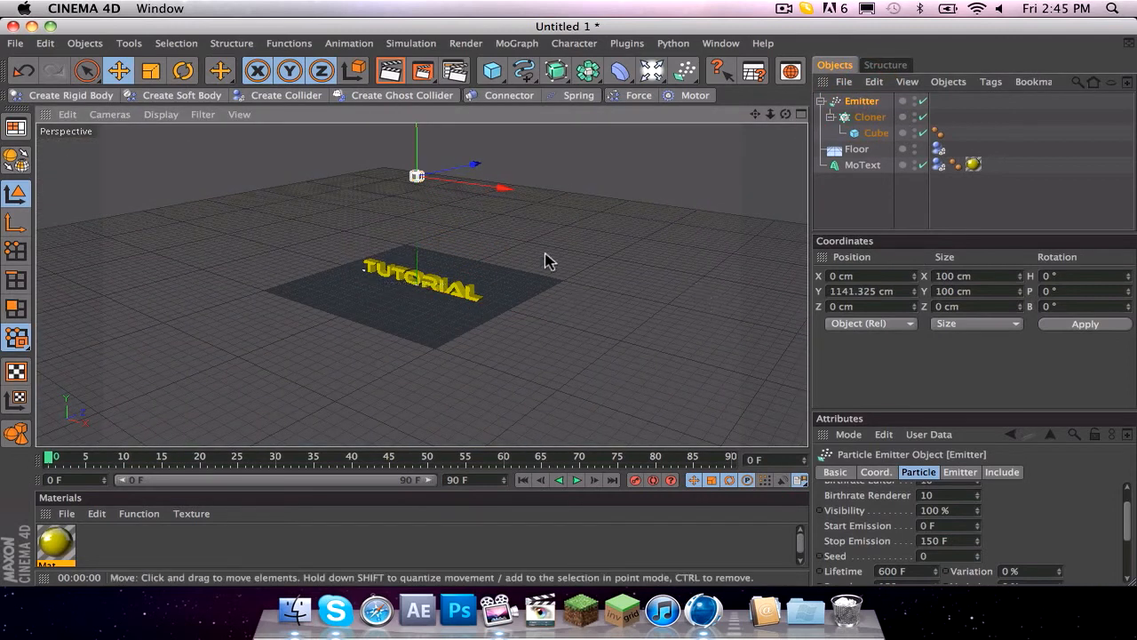
- Rotate the Emitter to face down at the text by setting its pitch to -90°
key(r)
drag(376, 167, 404, 119)
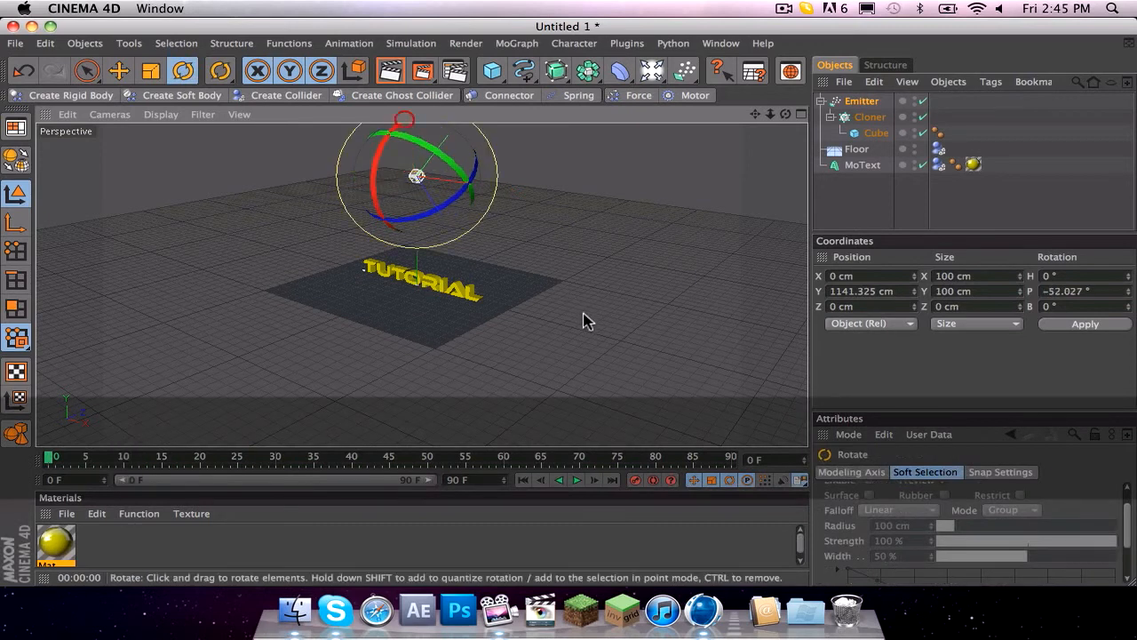
click(1118, 294)
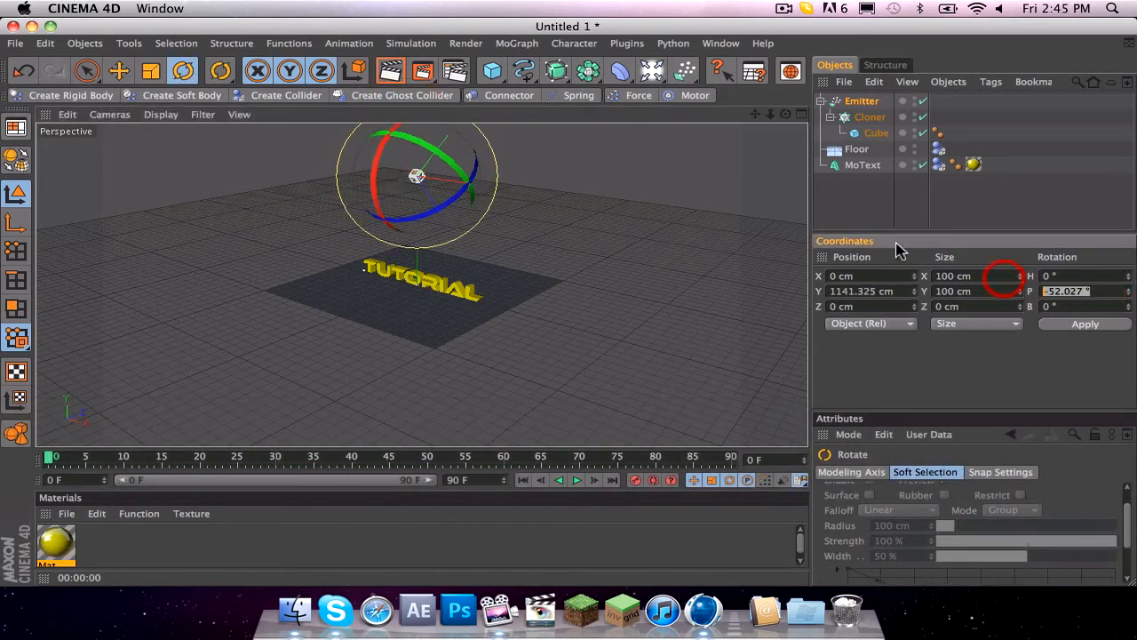
text(-90)
key(Return)
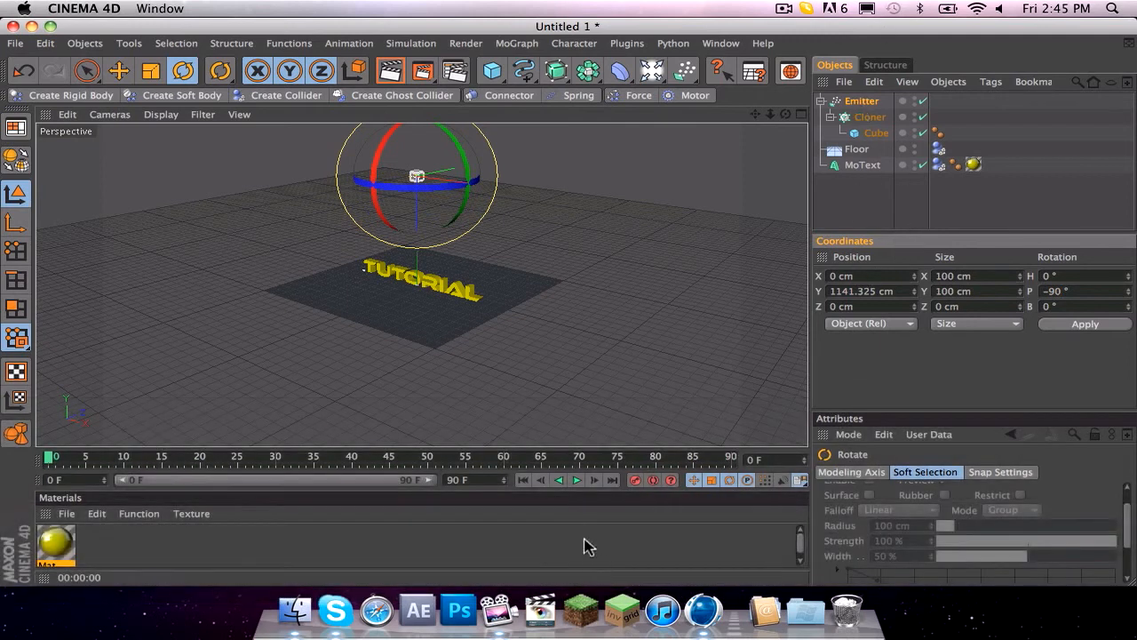
- Play the animation to check how the Emitter releases its particles, and return to the first frame
click(575, 480)
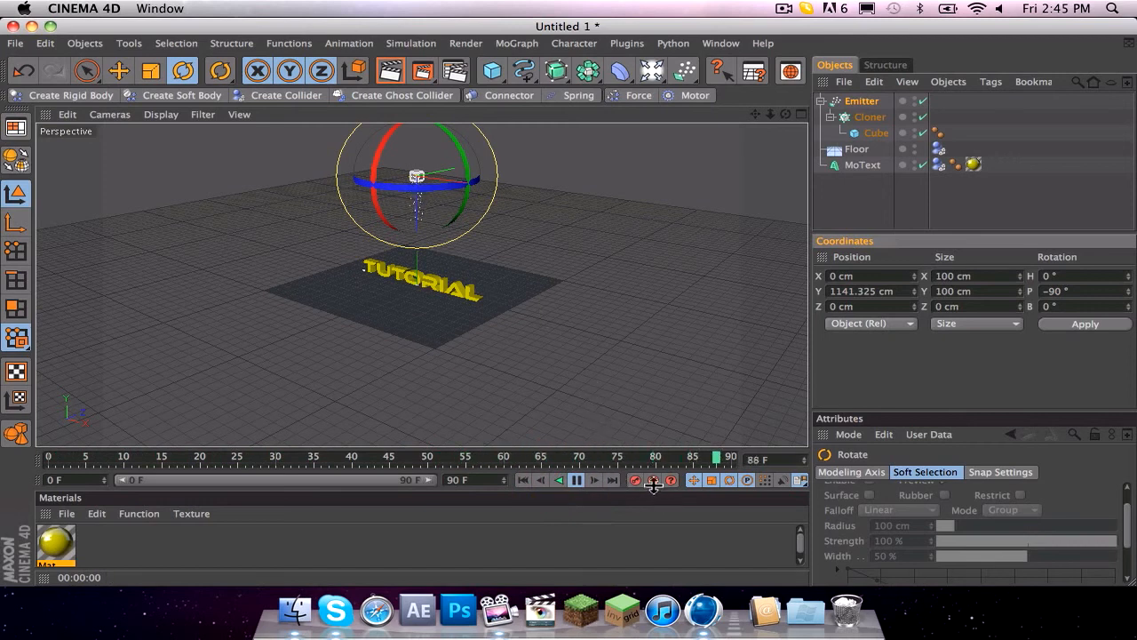
click(579, 480)
click(523, 480)
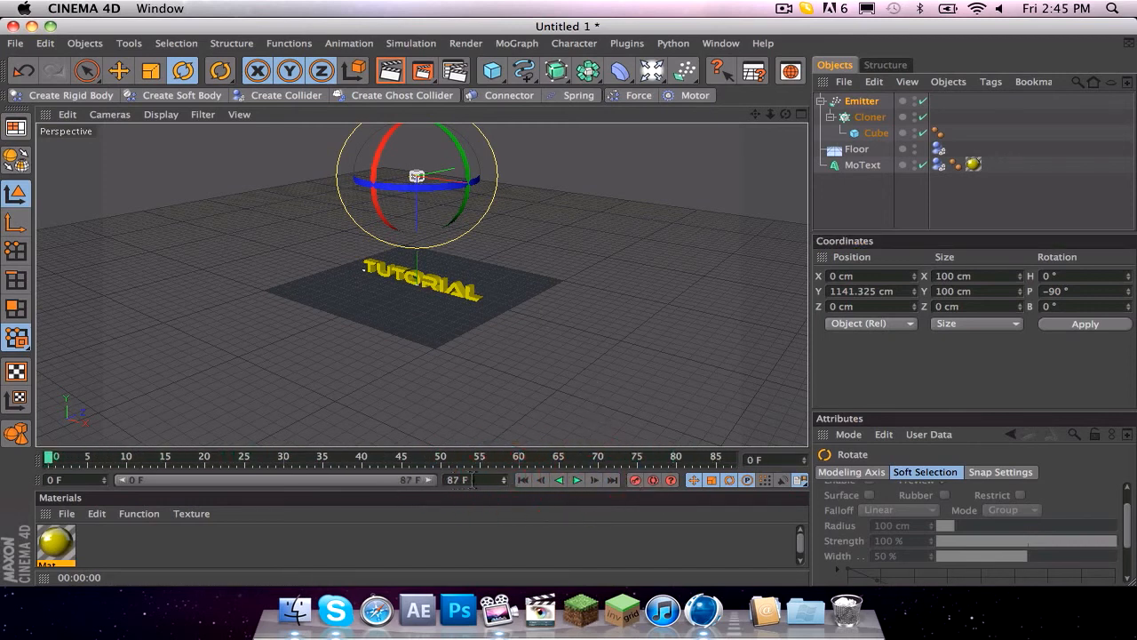
- Set the animation length to 150 frames and extend the visible timeline range to frame 150
text(150)
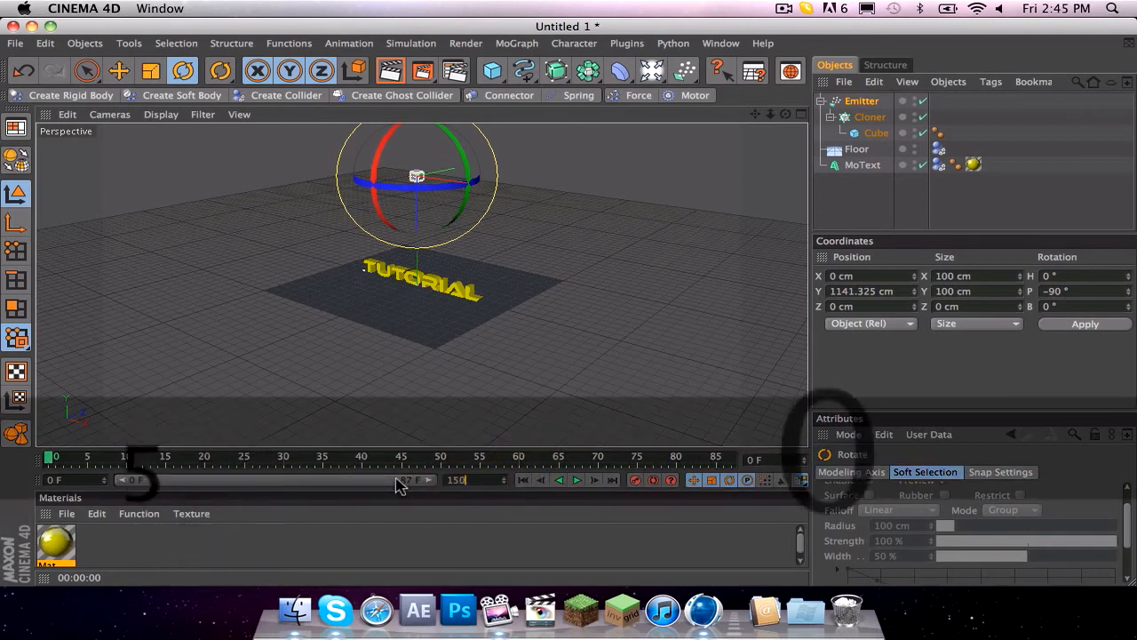
key(Return)
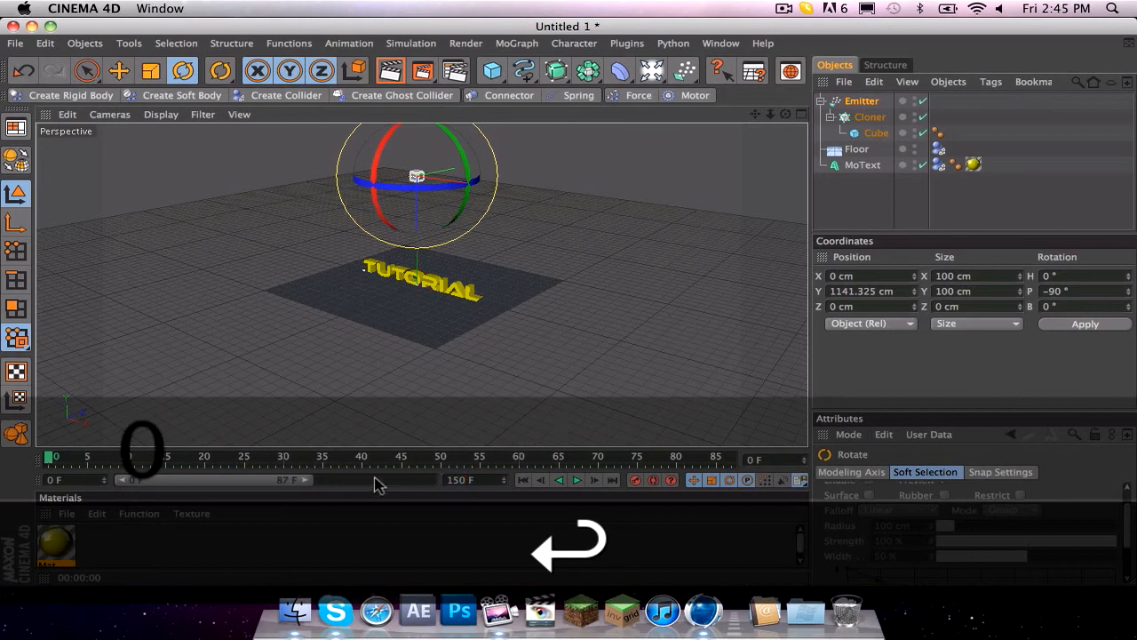
drag(315, 481, 431, 481)
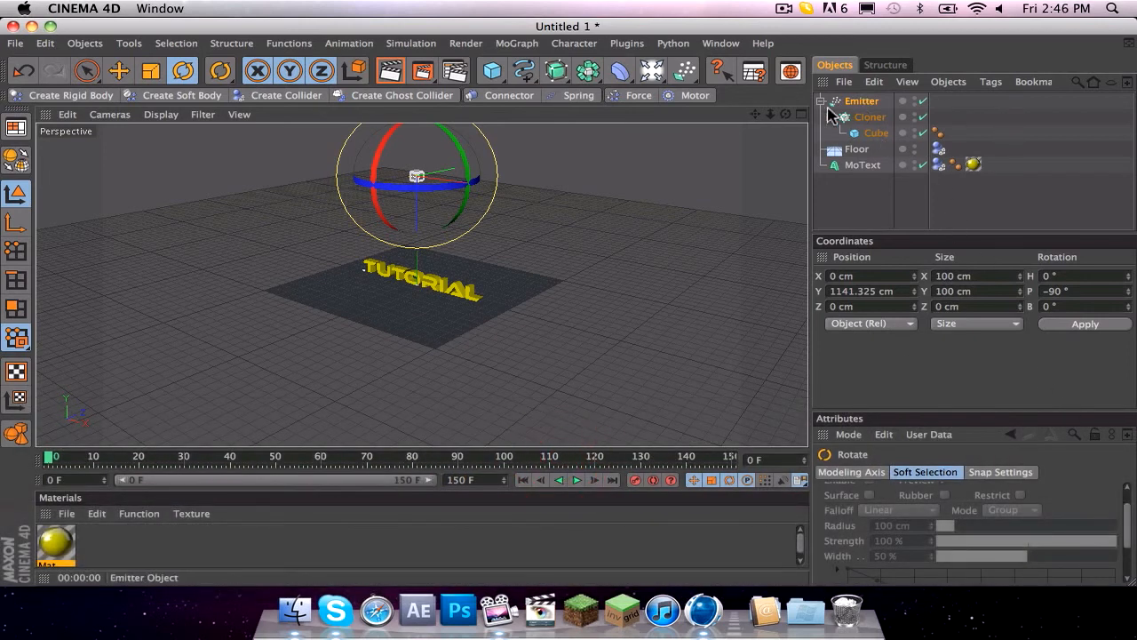
- Turn on Show Objects for the Emitter's particles, play the animation to check the emission, and return to the first frame
click(860, 103)
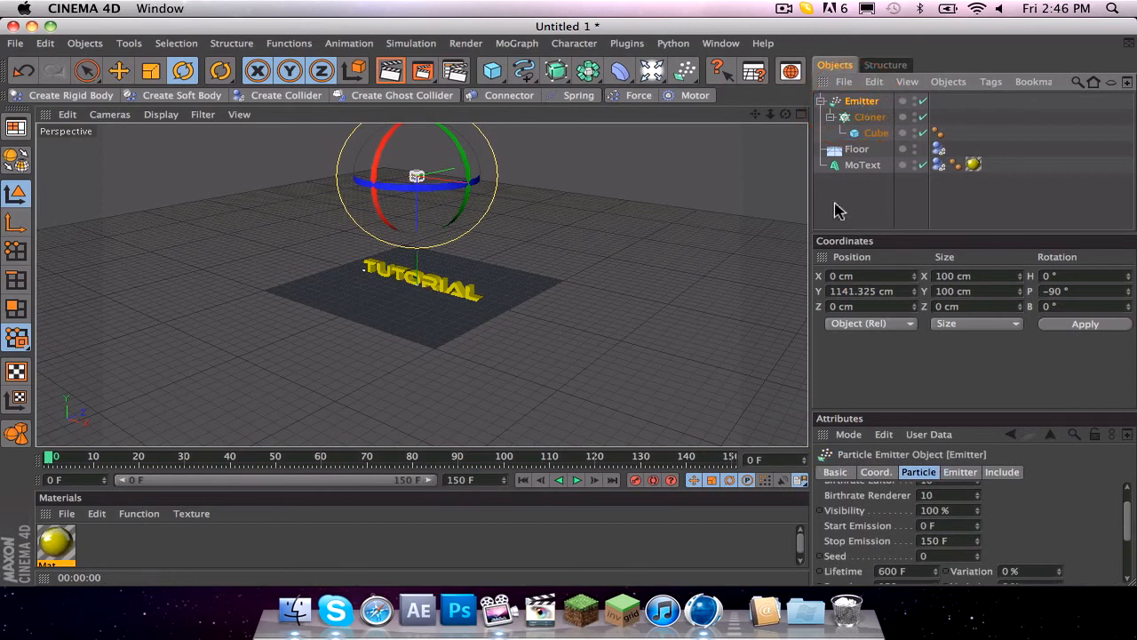
scroll(1070, 529, down, 3)
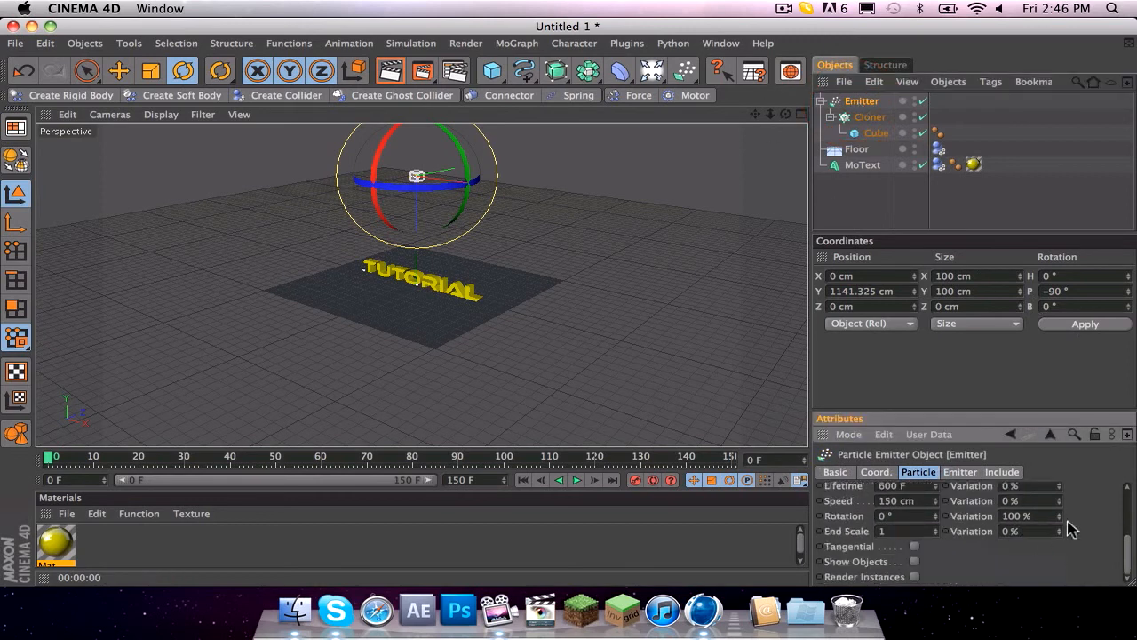
click(914, 562)
click(575, 481)
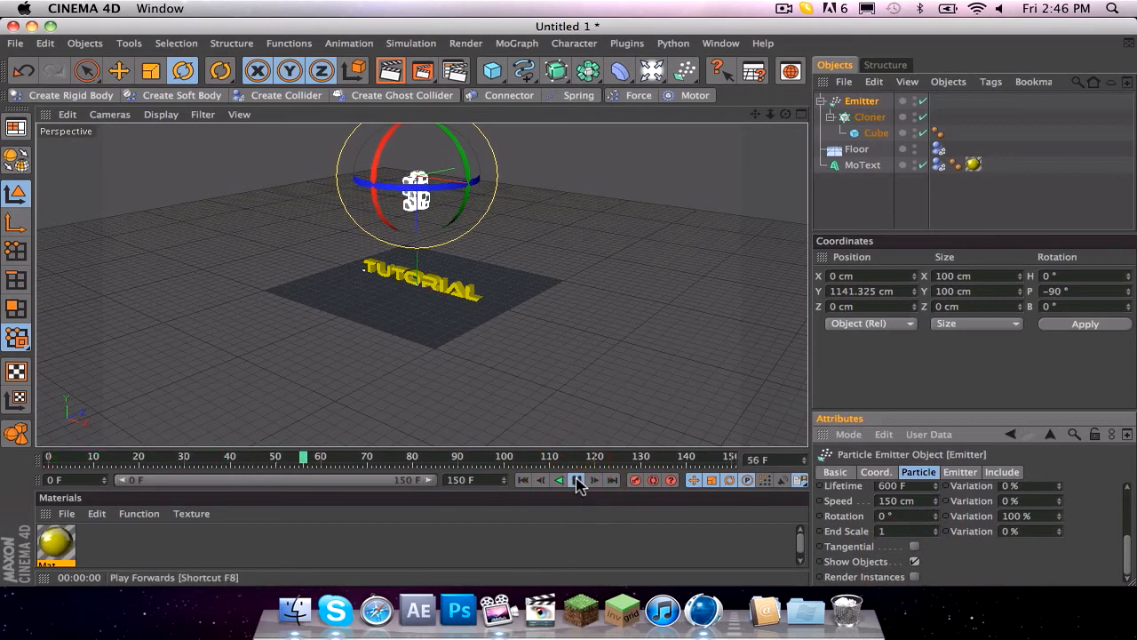
click(578, 482)
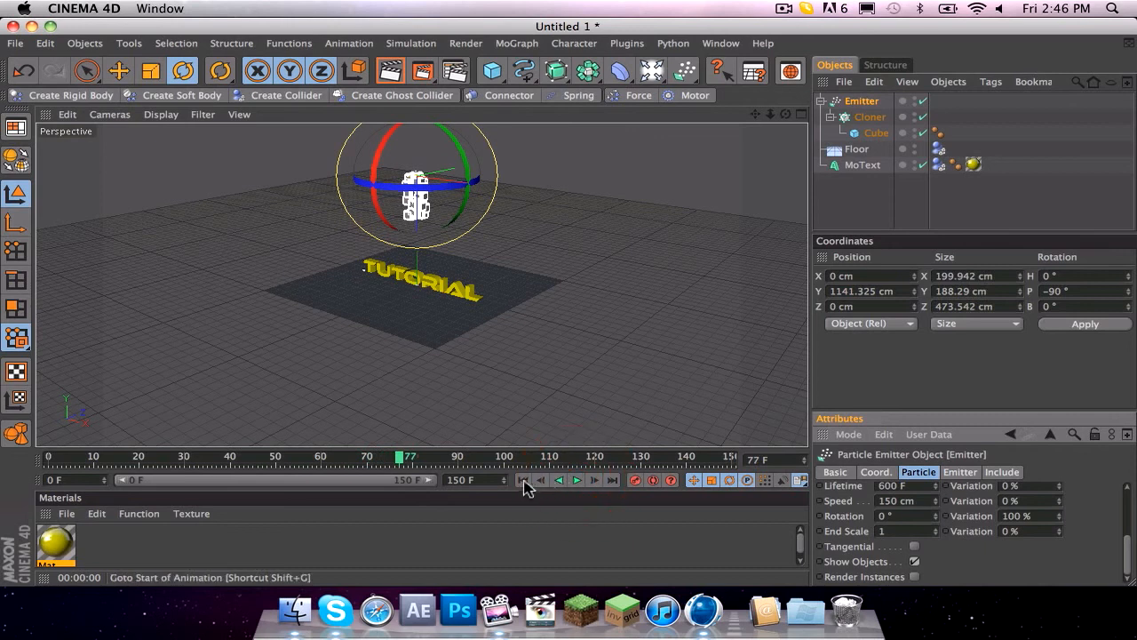
click(523, 479)
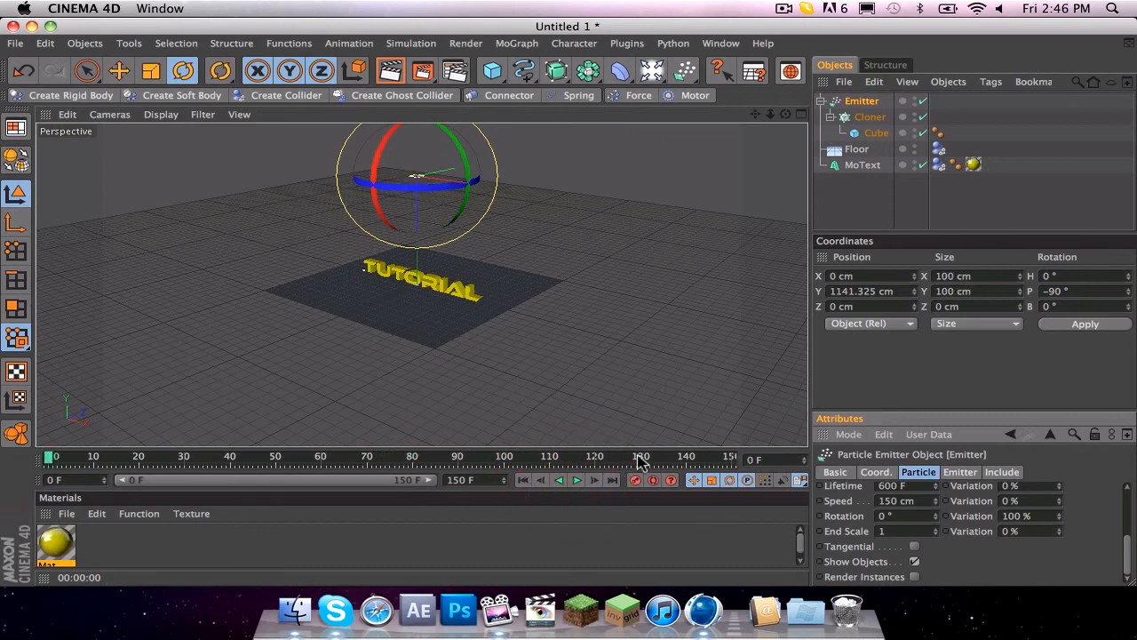
- Turn the Cloner inside the Emitter into a rigid body and play the animation to check how the cubes fall
click(869, 117)
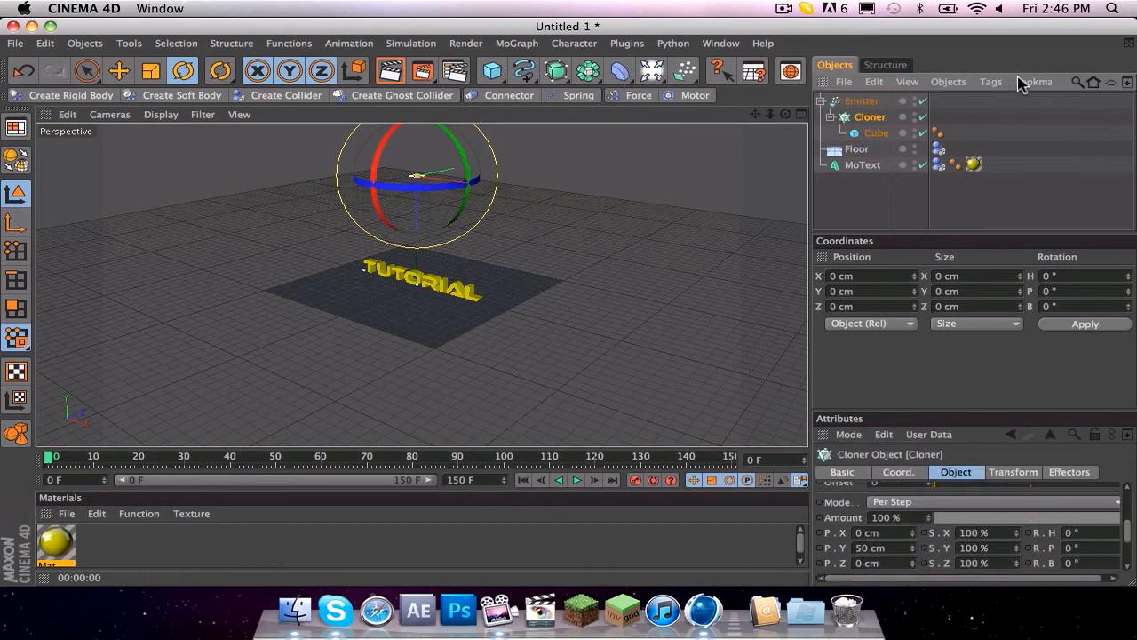
click(992, 82)
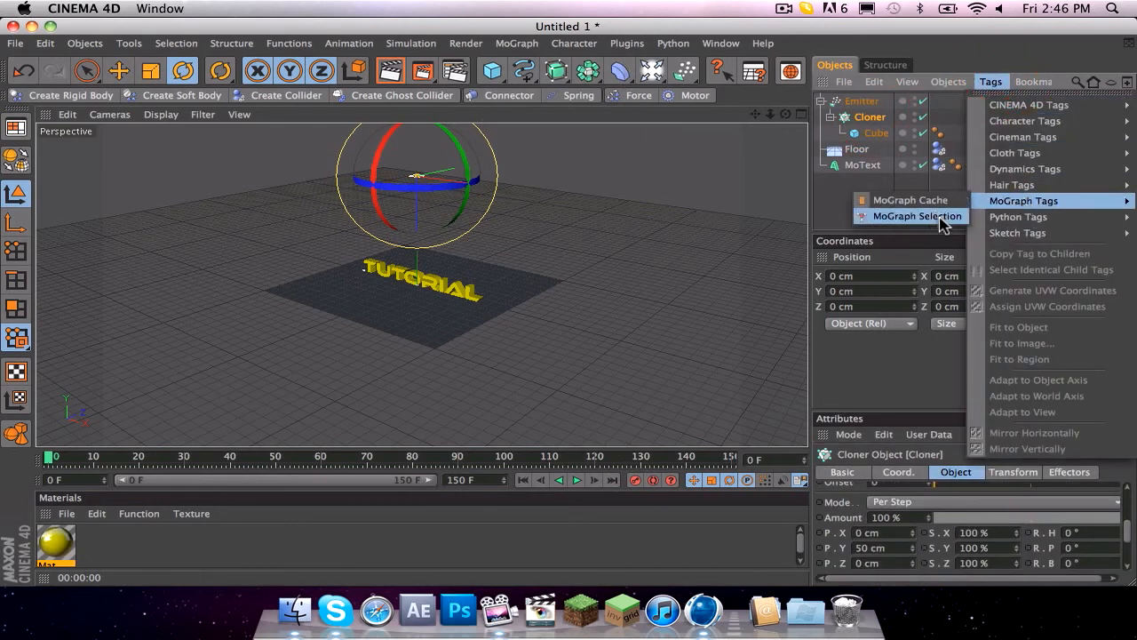
click(889, 215)
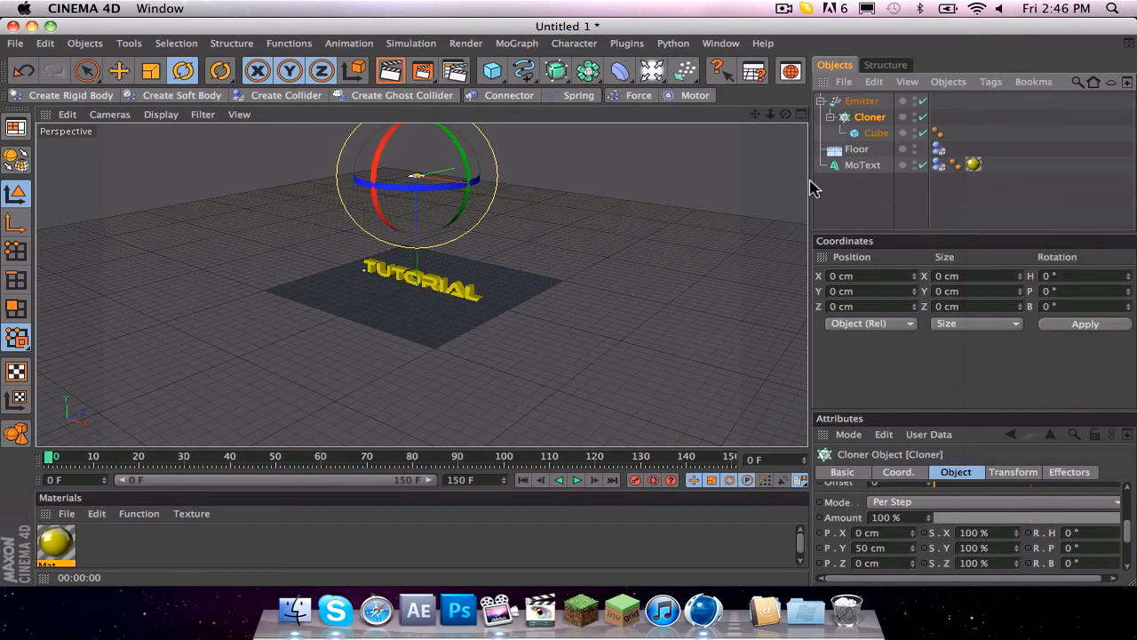
click(410, 43)
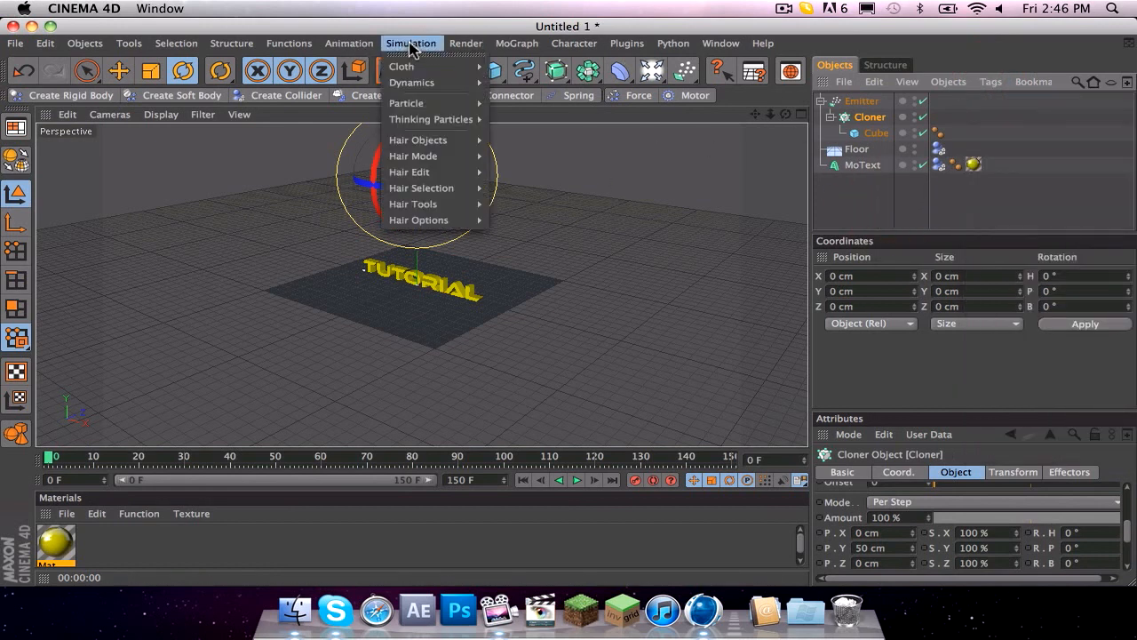
mouse_move(425, 87)
click(587, 103)
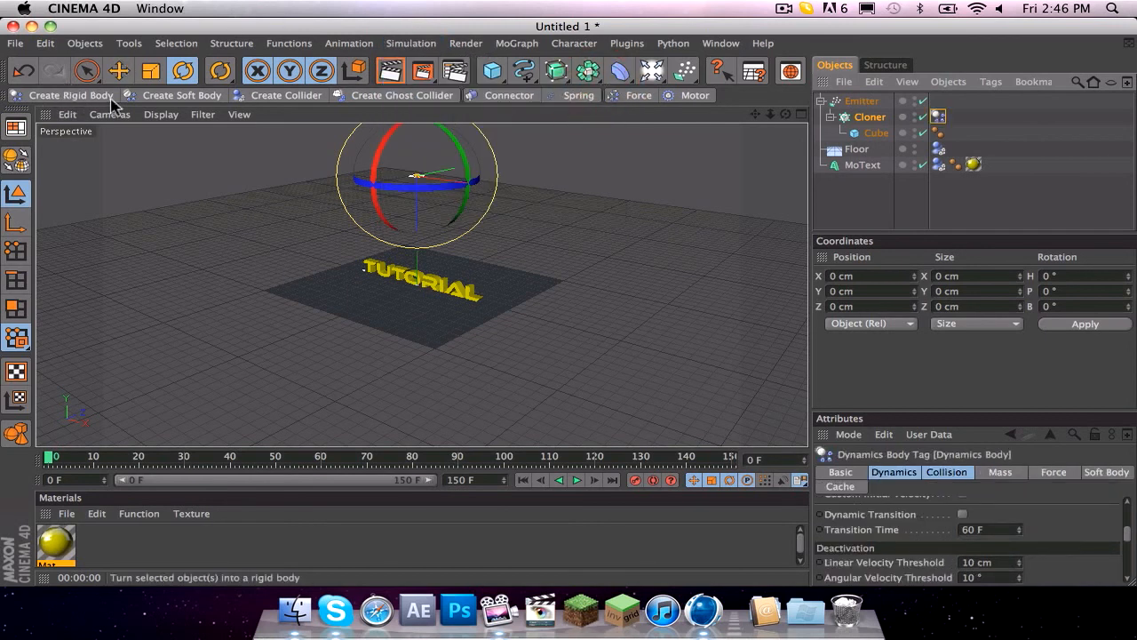
click(575, 479)
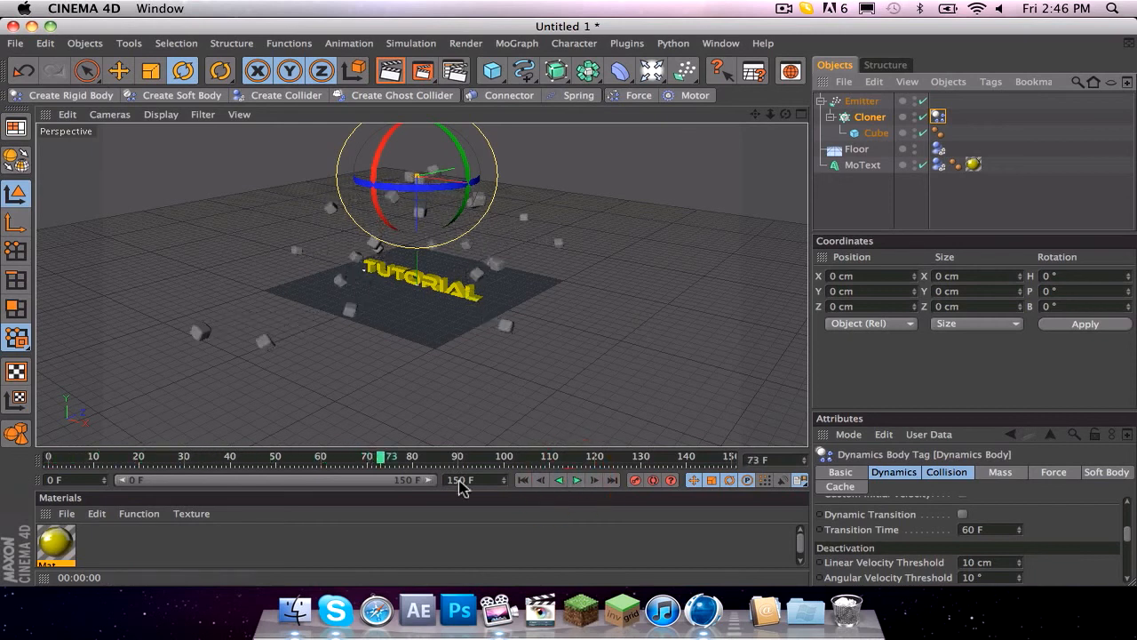
- Apply the yellow material to the Cube inside the Cloner and render the view for a close preview of the text and cubes
drag(56, 544, 879, 133)
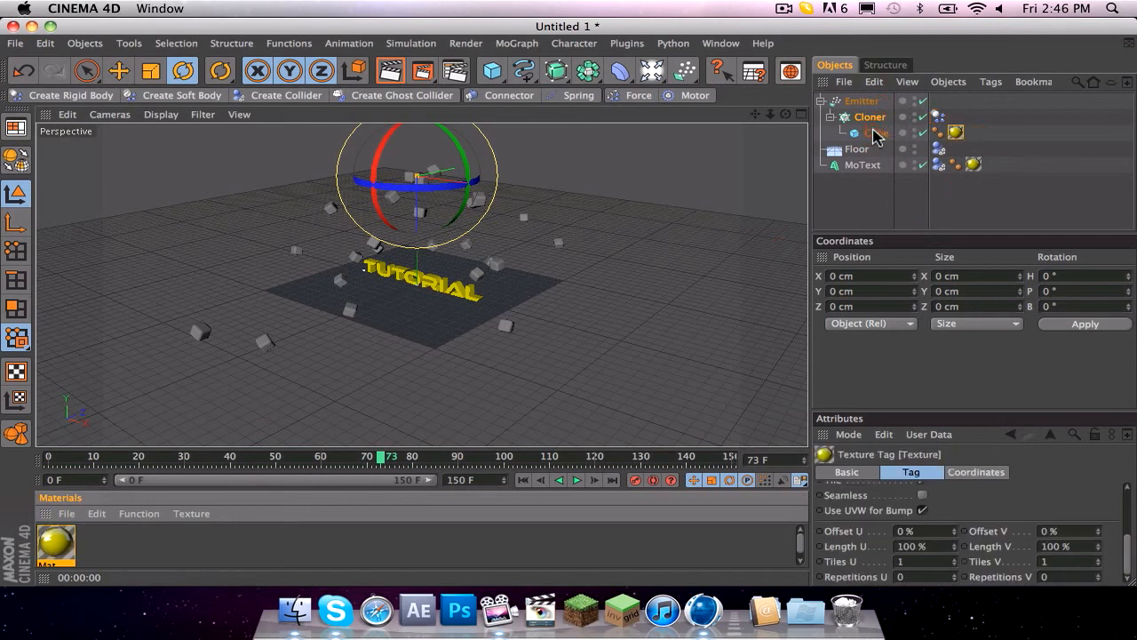
click(391, 72)
scroll(582, 191, up, 5)
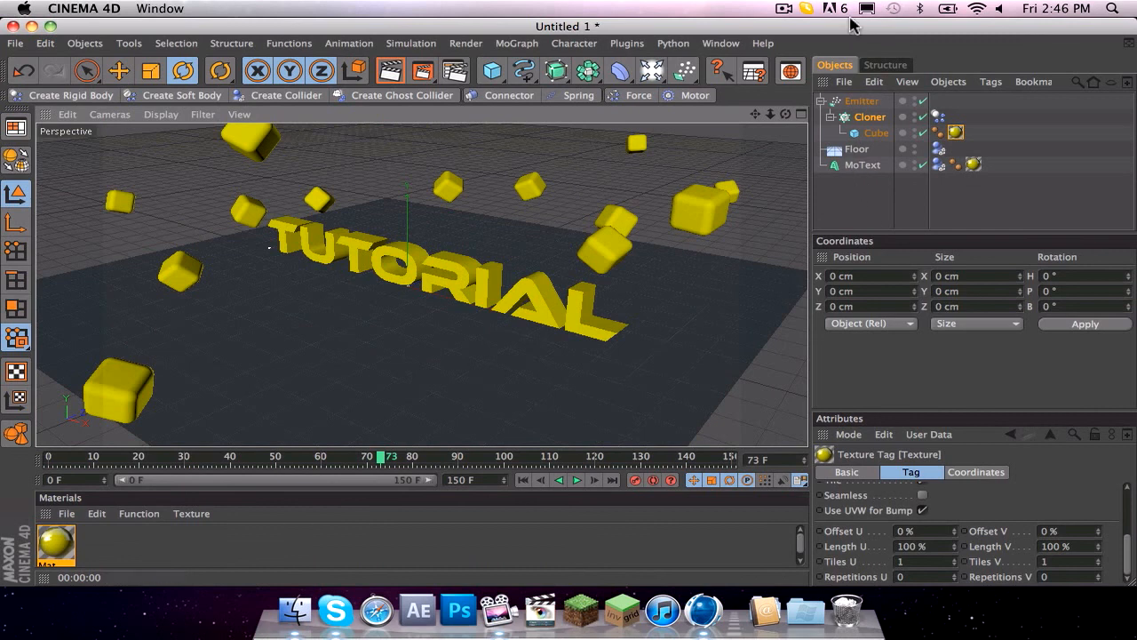
click(787, 12)
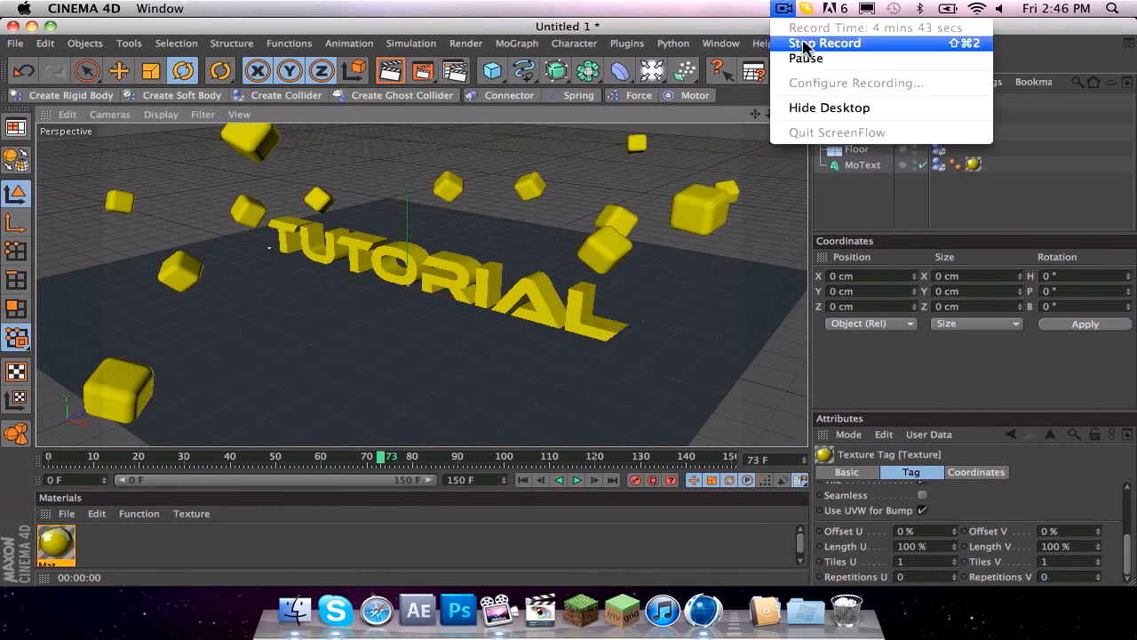